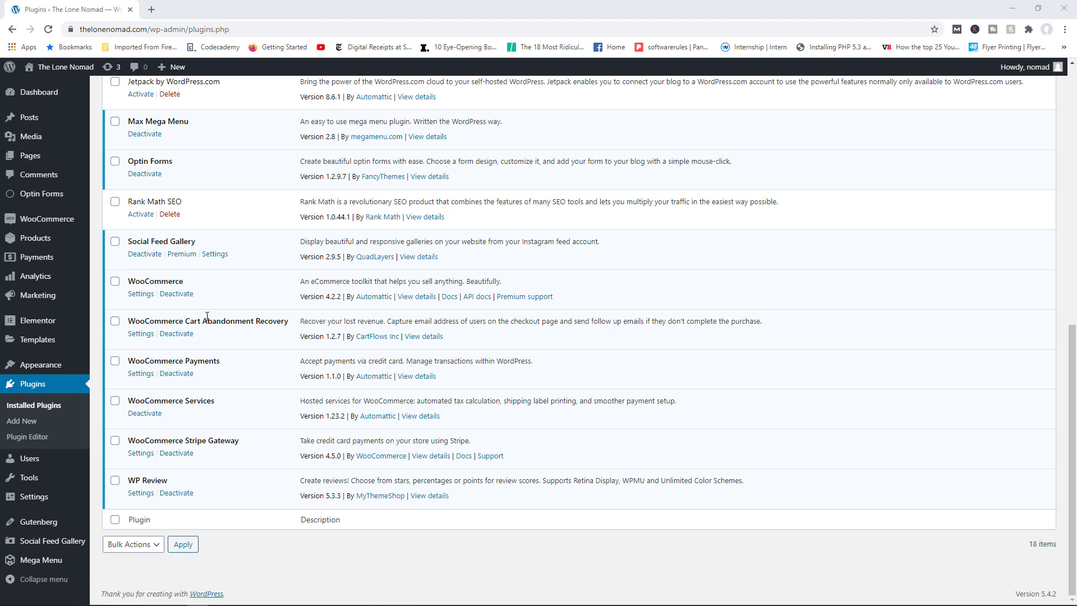
# Confirm WooCommerce Cart Abandonment Recovery 1.2.7 is active among the 18 installed plugins
pyautogui.moveTo(50, 220)
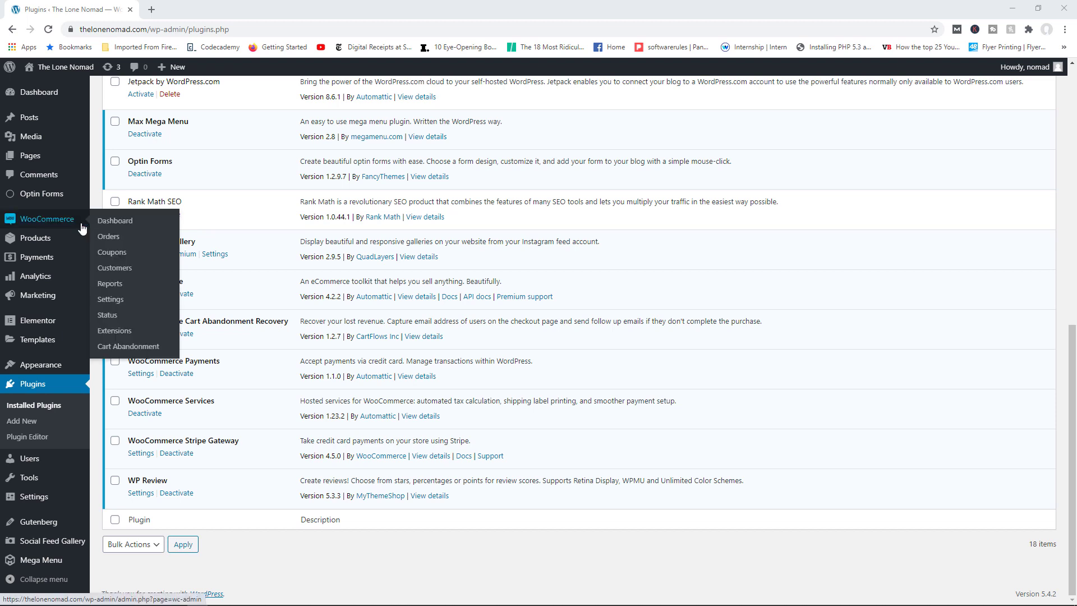
# Go to WooCommerce > Cart Abandonment and bring up its Settings page
pyautogui.click(151, 348)
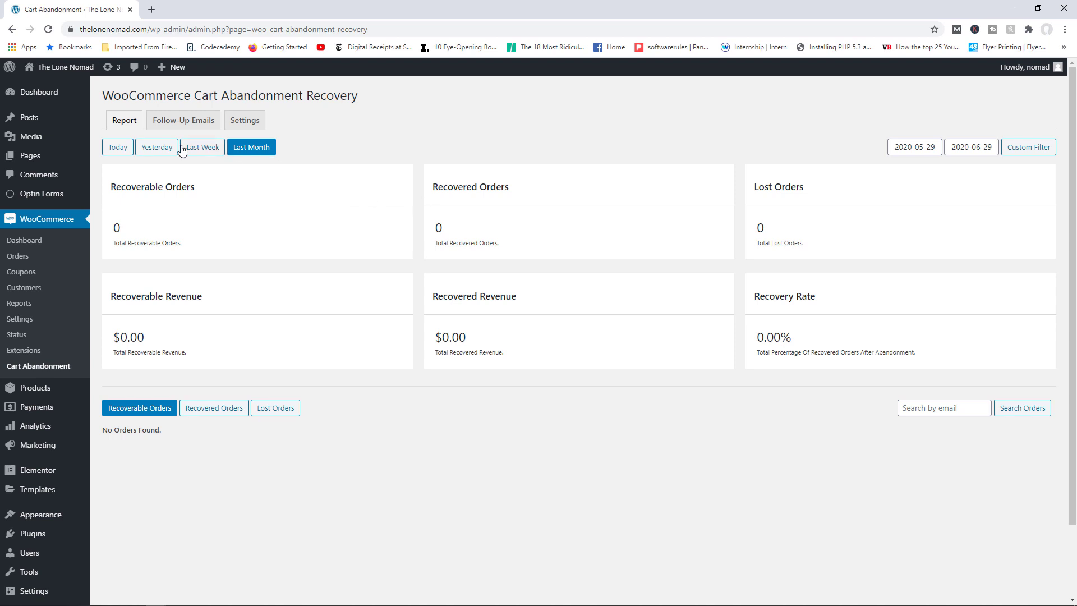
pyautogui.click(235, 124)
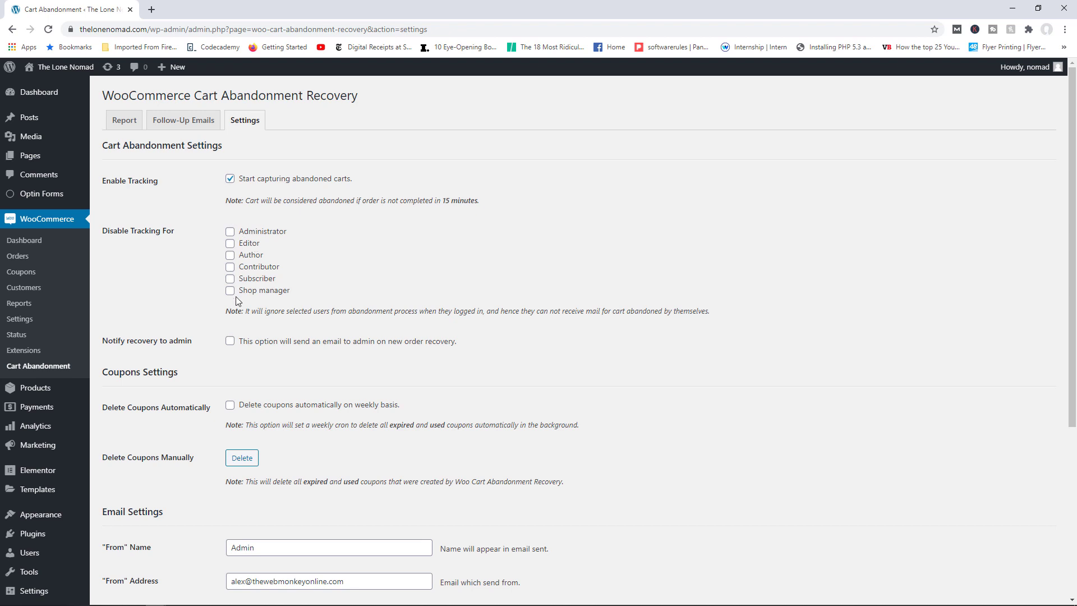
# Turn on 'Notify recovery to admin' and weekly 'Delete Coupons Automatically'
pyautogui.click(232, 342)
pyautogui.moveTo(1071, 192); pyautogui.dragTo(1071, 255)
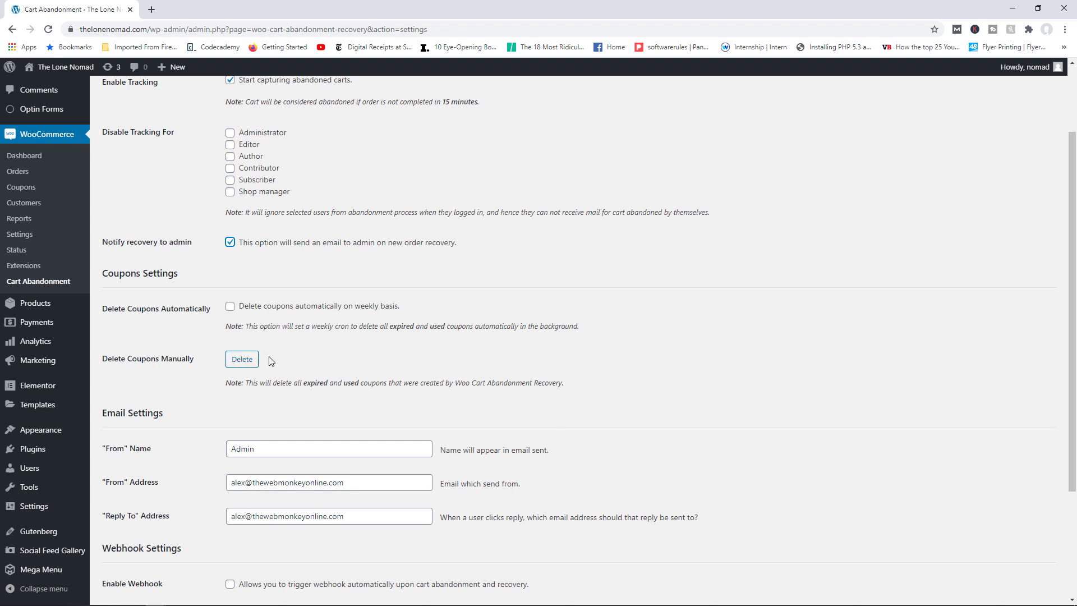
pyautogui.click(230, 307)
pyautogui.moveTo(1067, 168); pyautogui.dragTo(1053, 280)
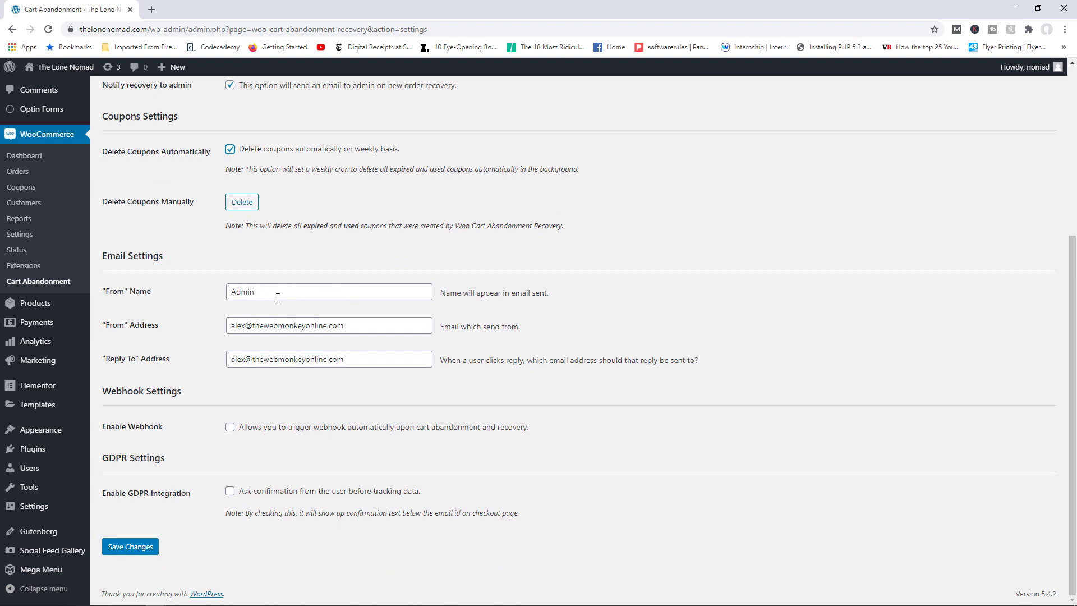
# Select the 'Admin' From Name text and tick Enable Webhook
pyautogui.click(254, 295)
pyautogui.doubleClick(255, 293)
pyautogui.click(260, 293)
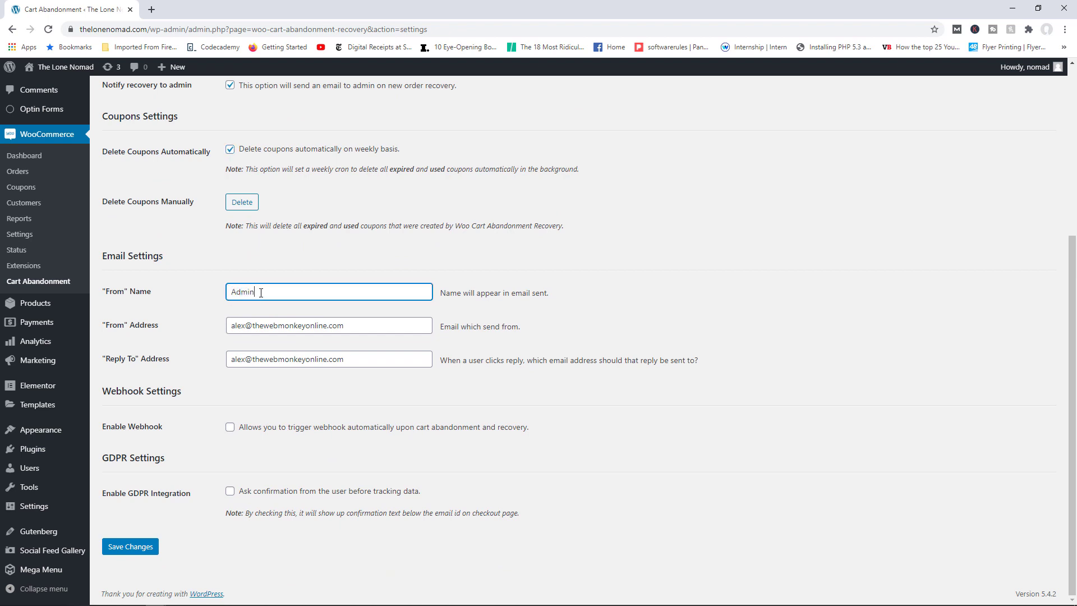
pyautogui.keyDown('shift'); pyautogui.click(235, 294); pyautogui.keyUp('shift')
pyautogui.click(228, 429)
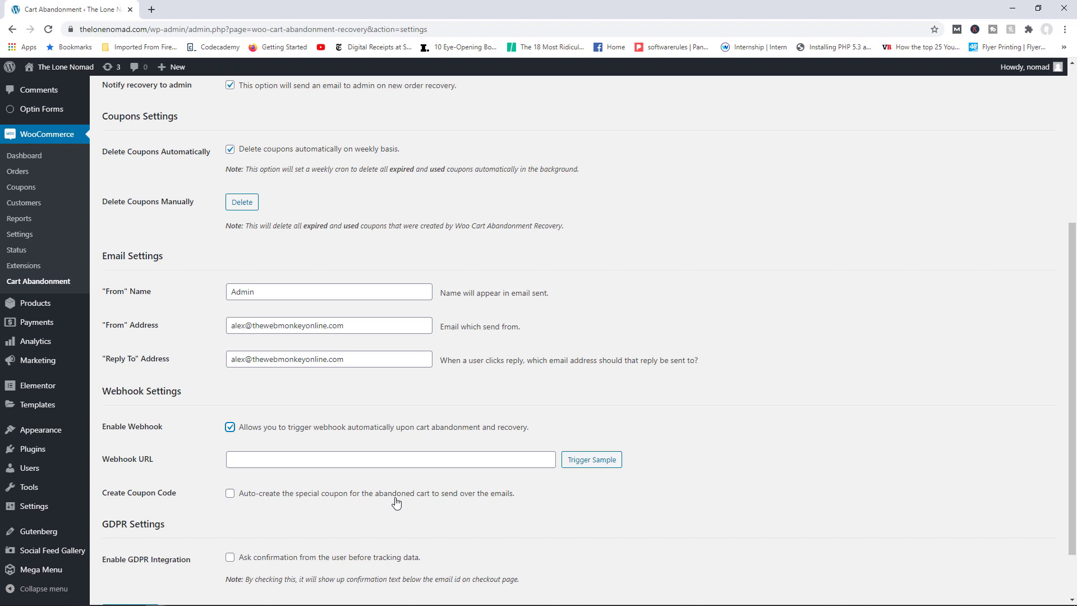
# Try Create Coupon Code with percentage discount type, then switch it back off
pyautogui.click(242, 495)
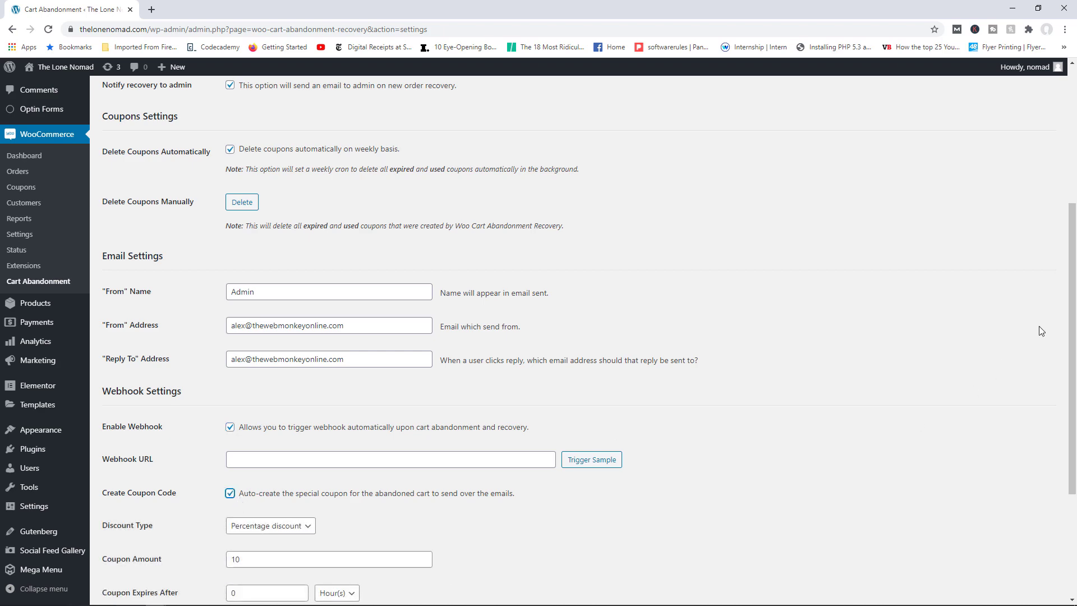
pyautogui.moveTo(1069, 304); pyautogui.dragTo(1064, 384)
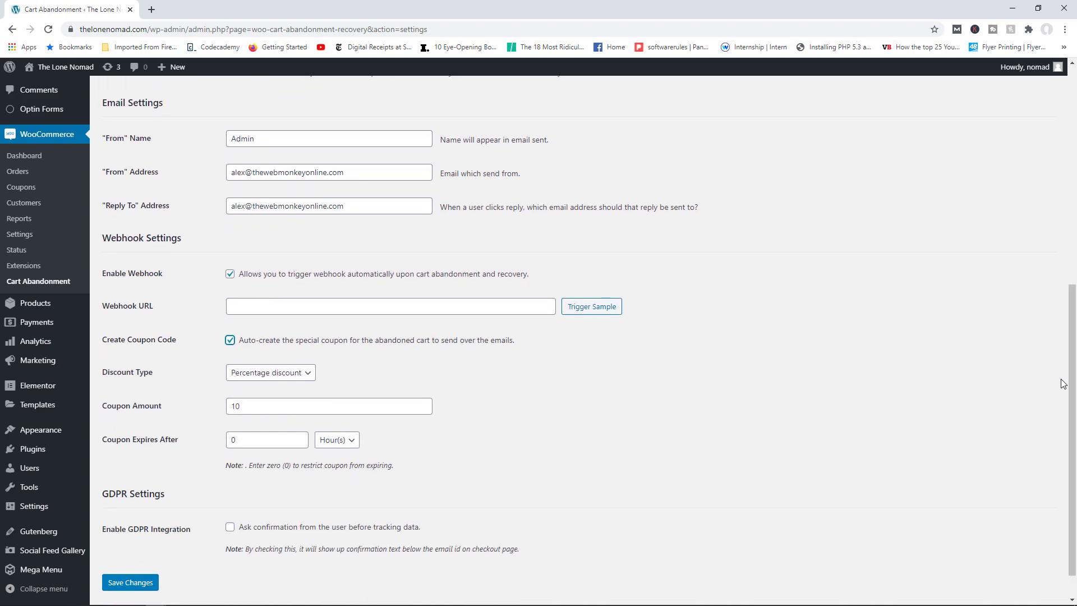
pyautogui.click(301, 380)
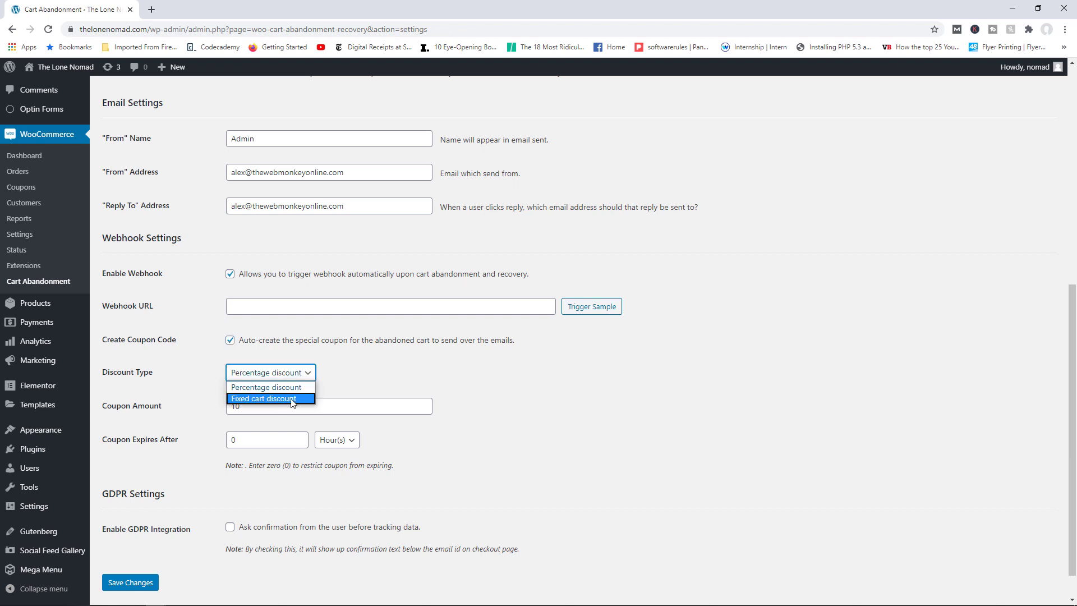
pyautogui.click(423, 378)
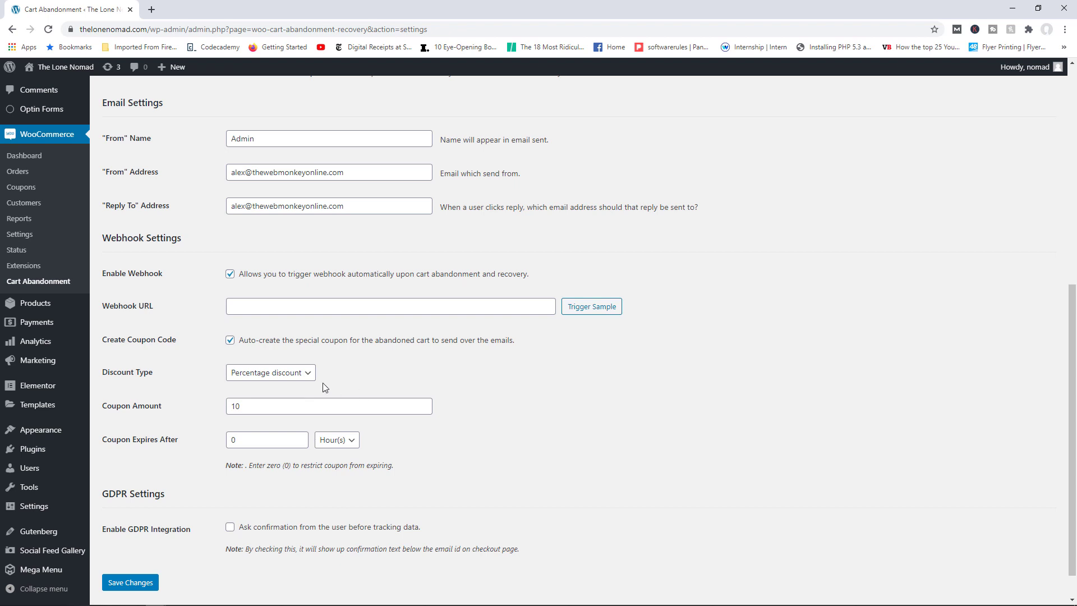
pyautogui.click(230, 340)
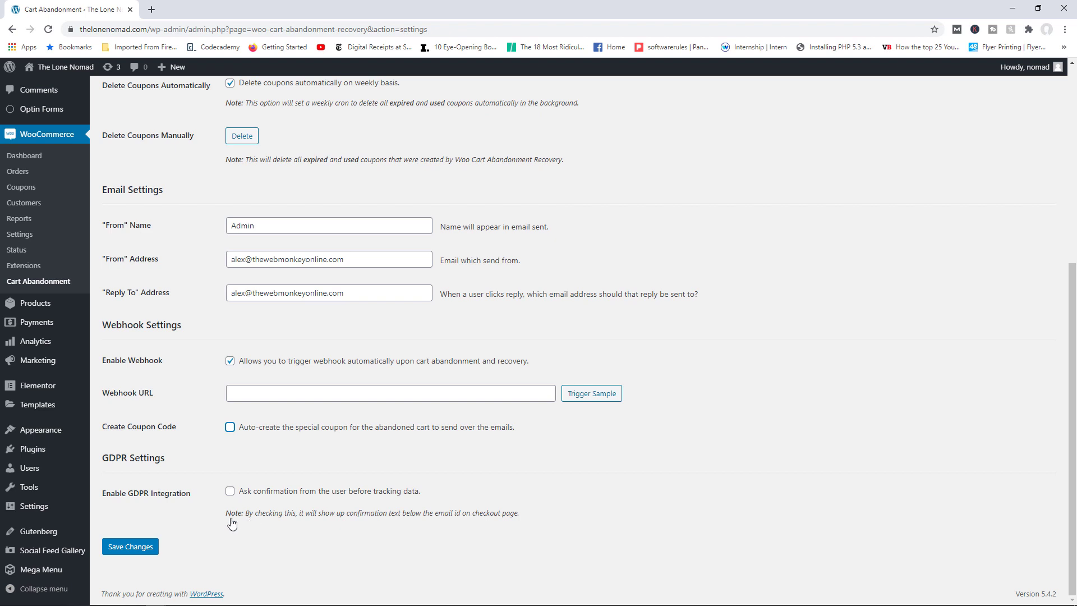
# Save the cart abandonment settings and move to the Follow-Up Emails list
pyautogui.click(136, 545)
pyautogui.click(137, 545)
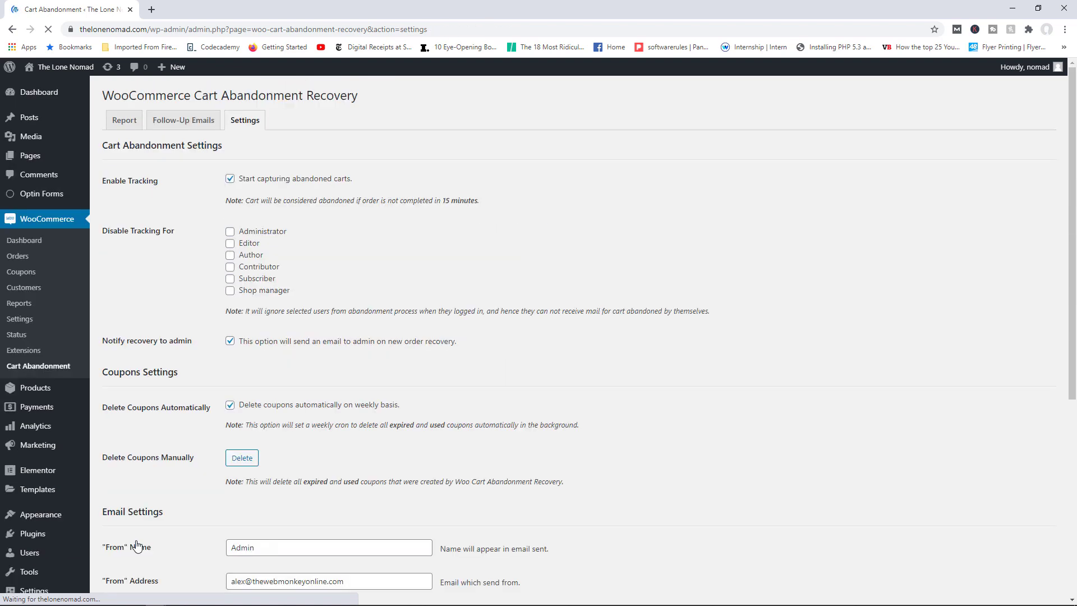
pyautogui.click(210, 124)
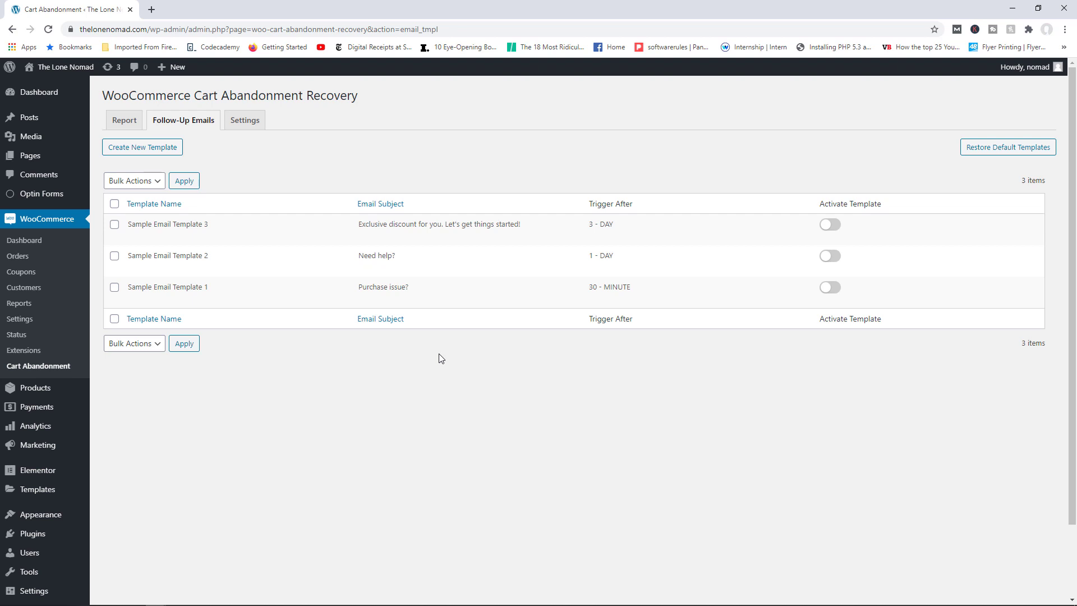
# Open Sample Email Template 1 for editing
pyautogui.moveTo(288, 295)
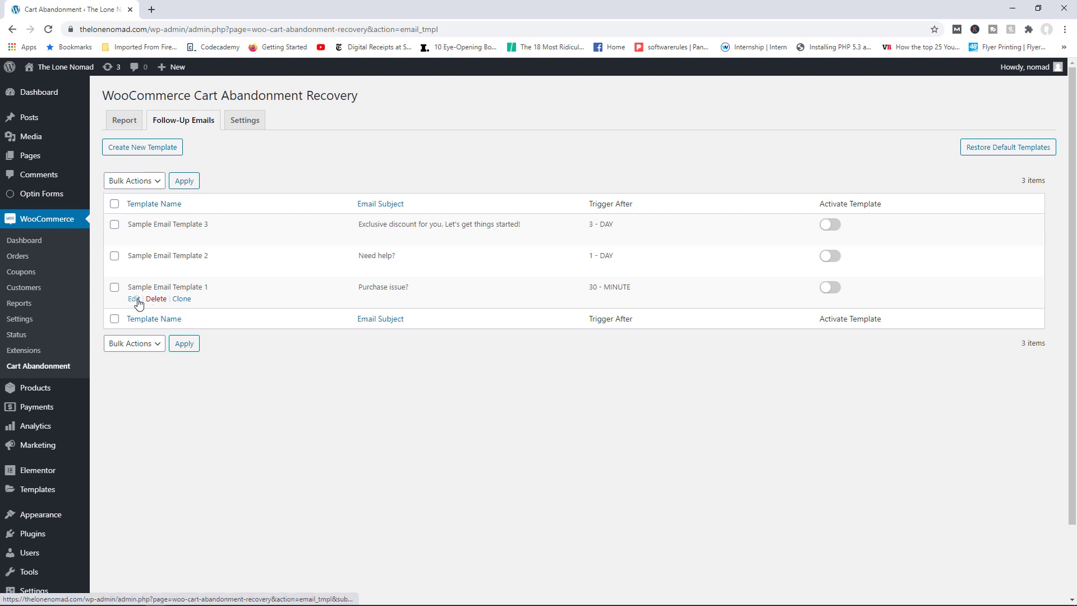
pyautogui.click(135, 299)
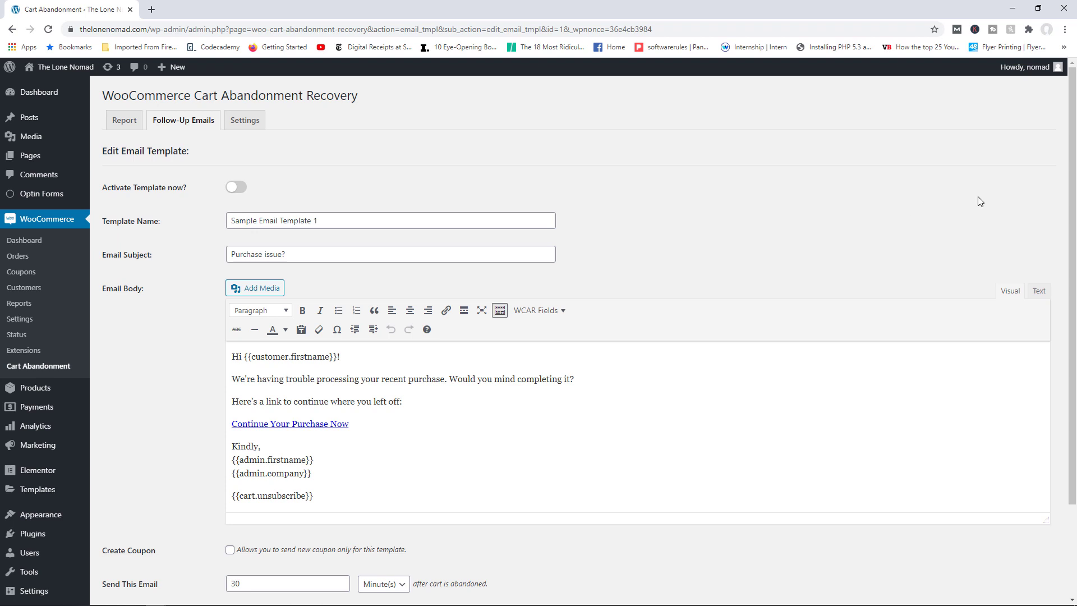
# Enable Create Coupon on Sample Email Template 1, showing a 10 percentage discount
pyautogui.moveTo(1073, 149); pyautogui.dragTo(1072, 191)
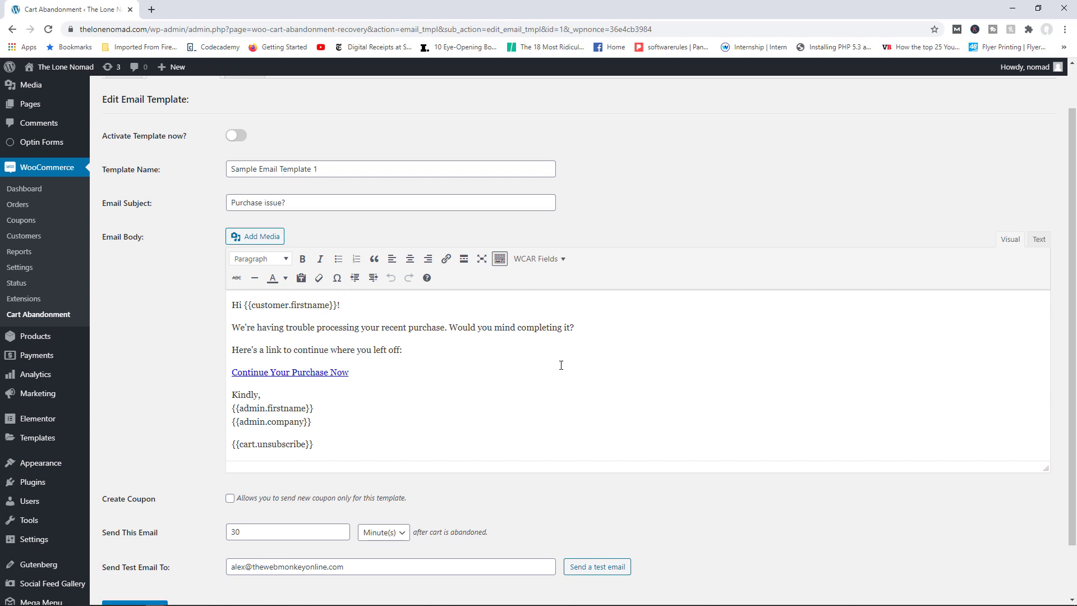
pyautogui.moveTo(1071, 348); pyautogui.dragTo(1071, 385)
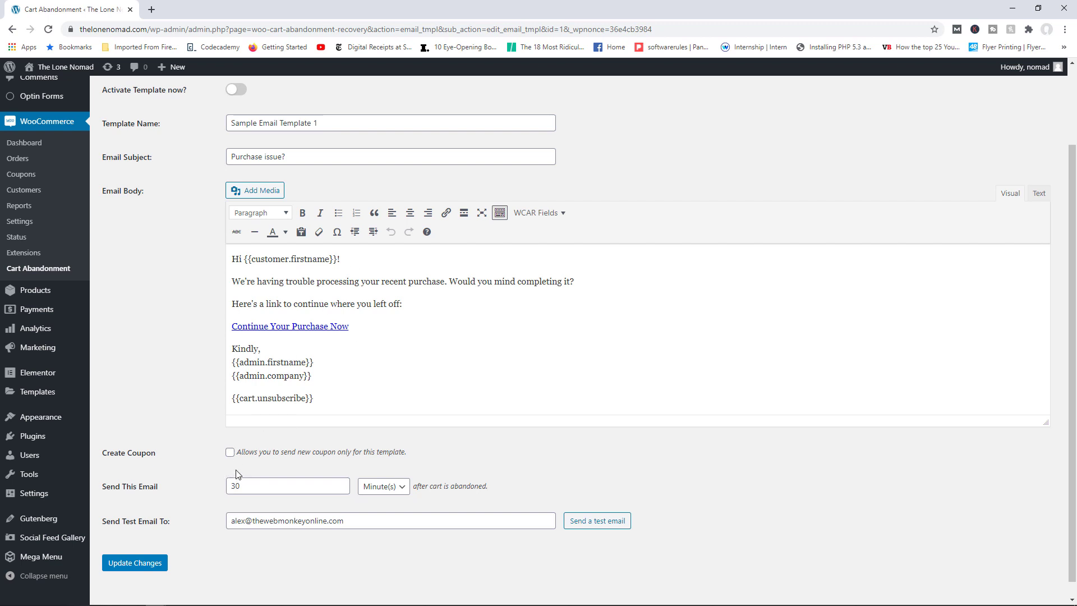
pyautogui.click(230, 452)
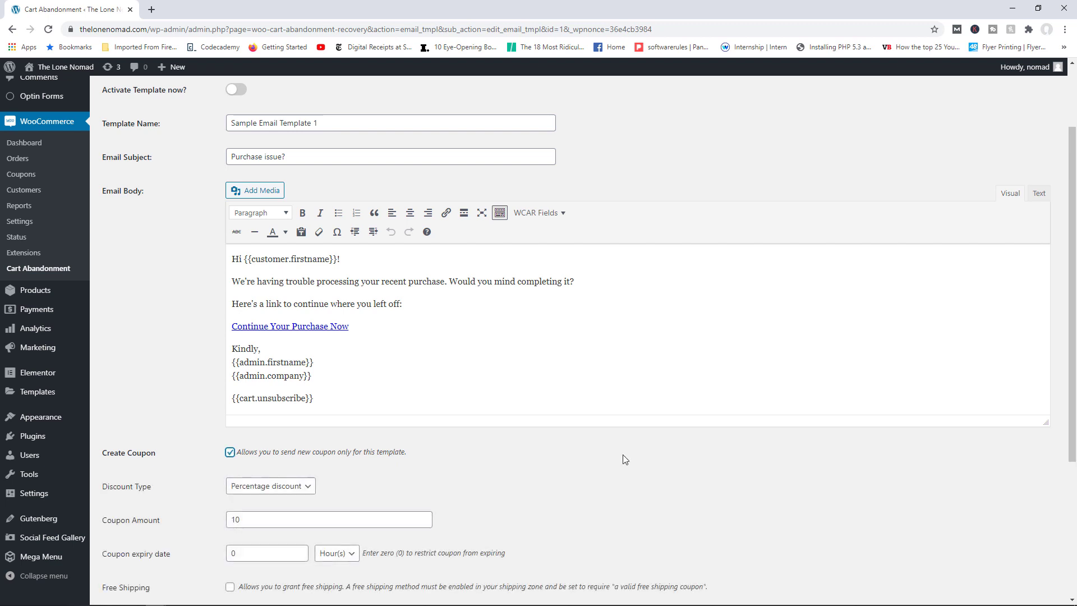
pyautogui.scroll(-1, 1071, 326)
pyautogui.scroll(-1, 1072, 325)
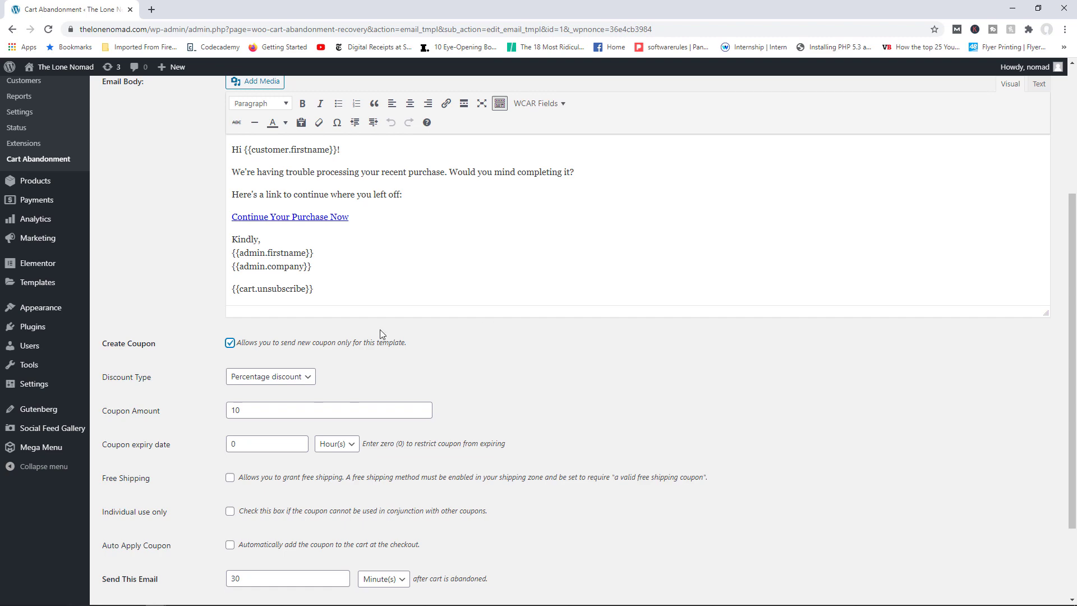
pyautogui.moveTo(1075, 342); pyautogui.dragTo(1021, 363)
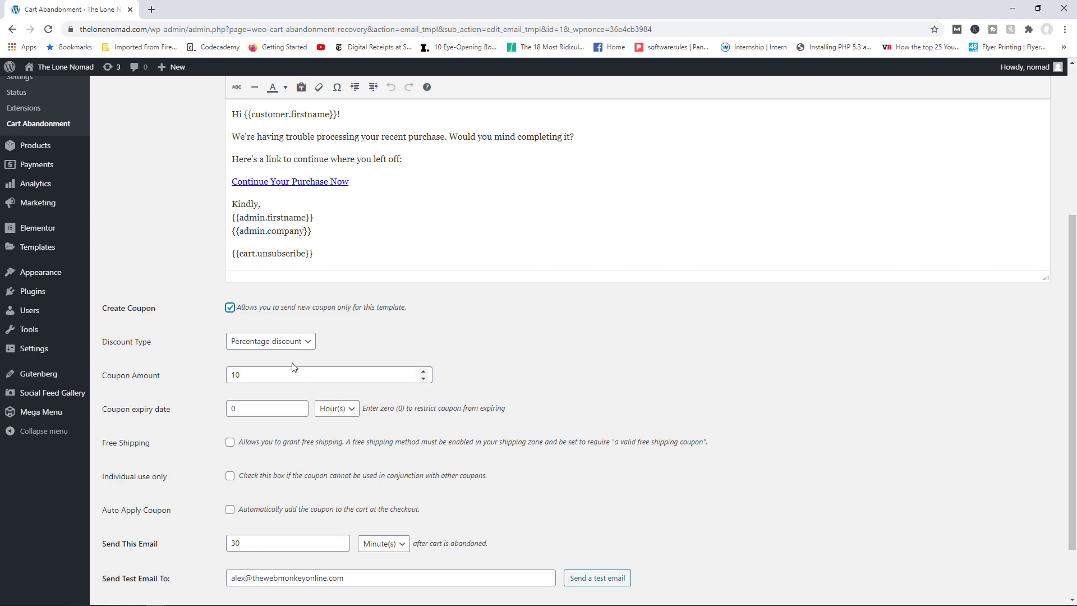
# Remove the template's coupon and keep the send delay at 30 minutes
pyautogui.click(231, 310)
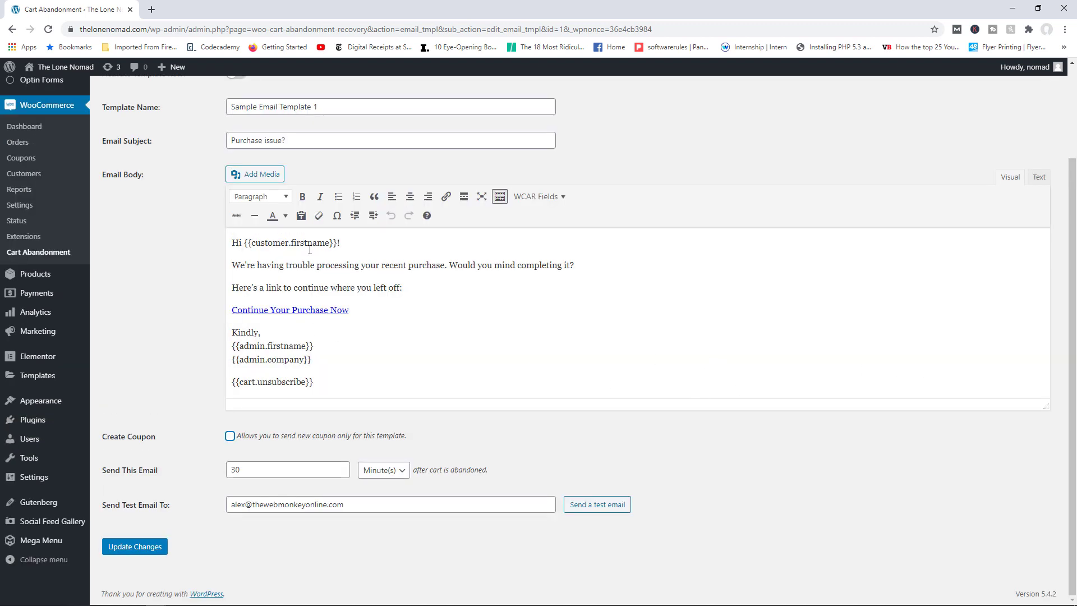
pyautogui.click(340, 473)
pyautogui.click(340, 473)
pyautogui.click(340, 473)
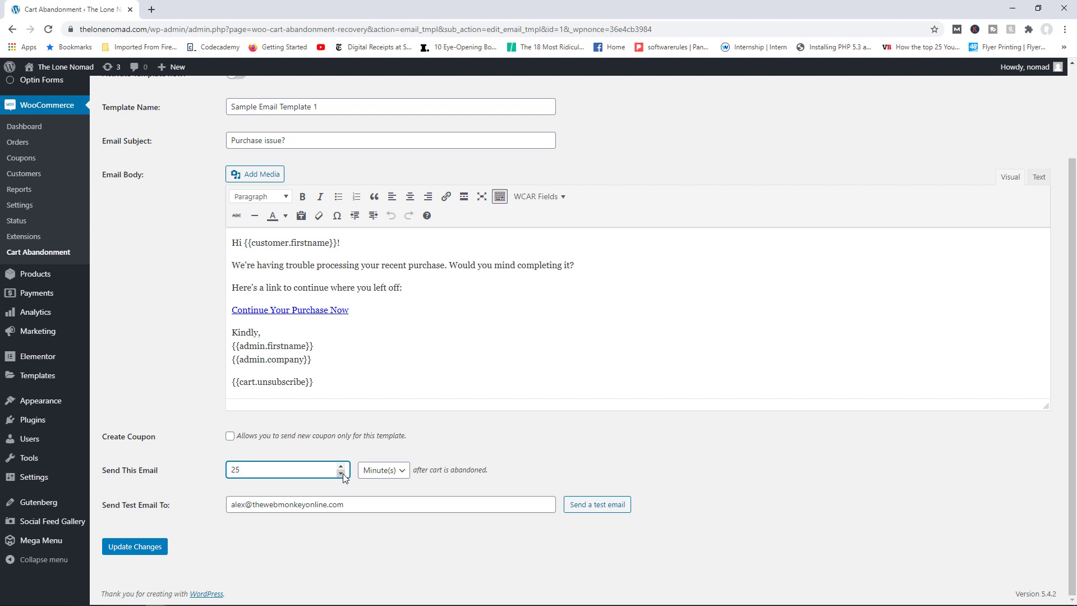
pyautogui.click(341, 466)
pyautogui.click(341, 466)
pyautogui.click(341, 466)
pyautogui.click(341, 466)
pyautogui.click(341, 466)
pyautogui.scroll(1, 1074, 271)
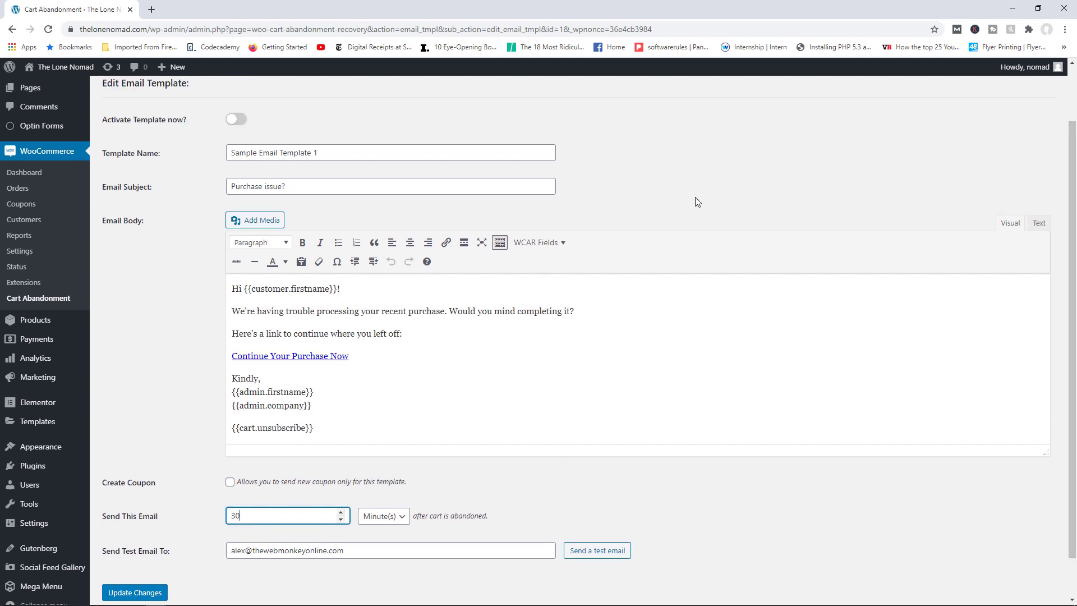
pyautogui.click(1065, 174)
# Activate Sample Email Template 1, save it, and return to the Follow-Up Emails list
pyautogui.scroll(1, 1070, 174)
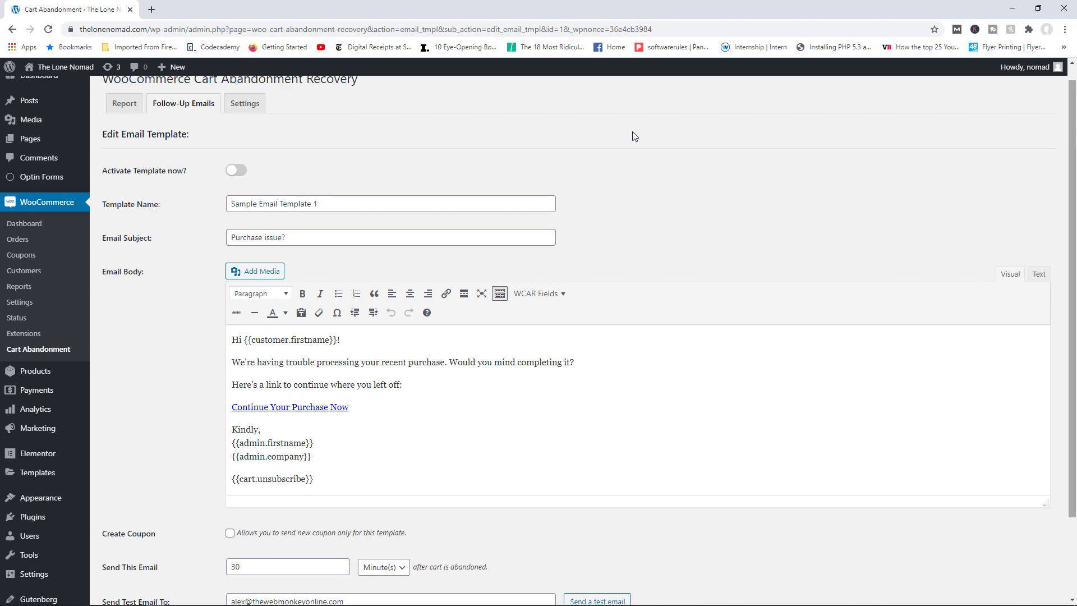
pyautogui.click(235, 173)
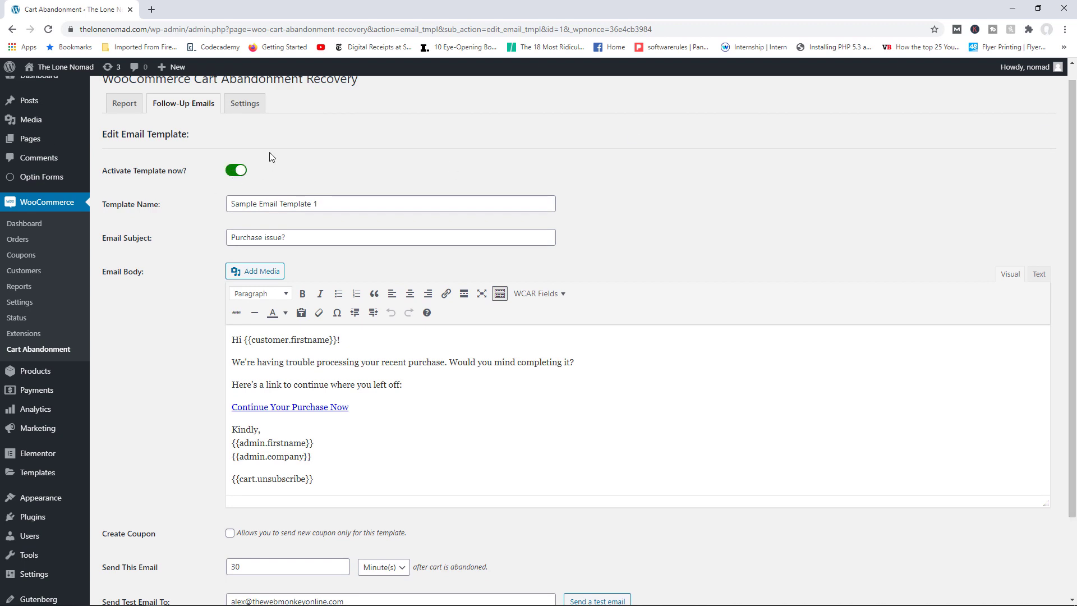
pyautogui.scroll(-2, 1071, 269)
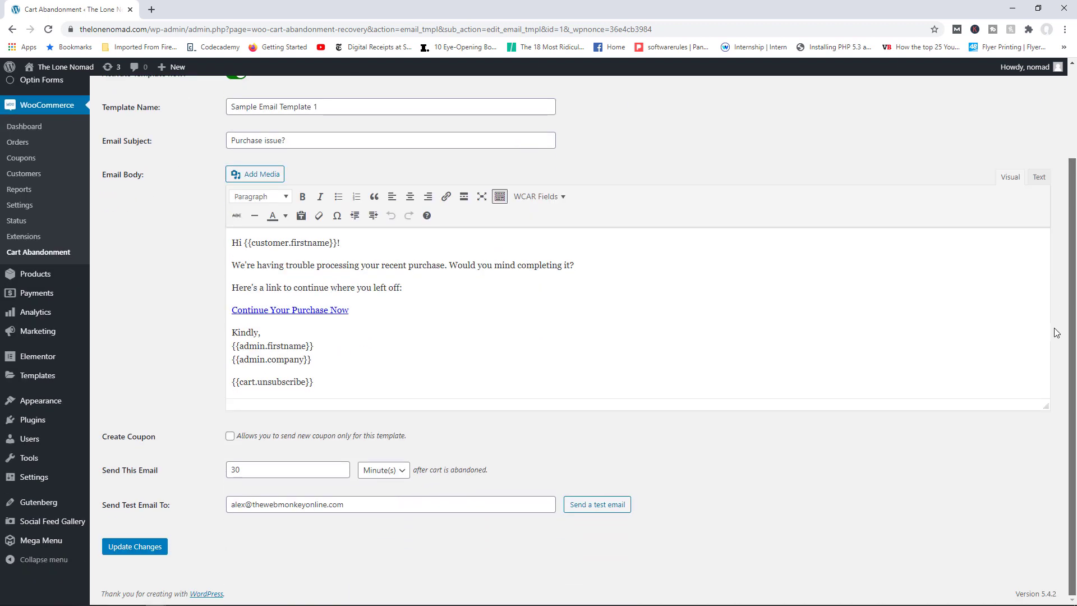
pyautogui.click(139, 547)
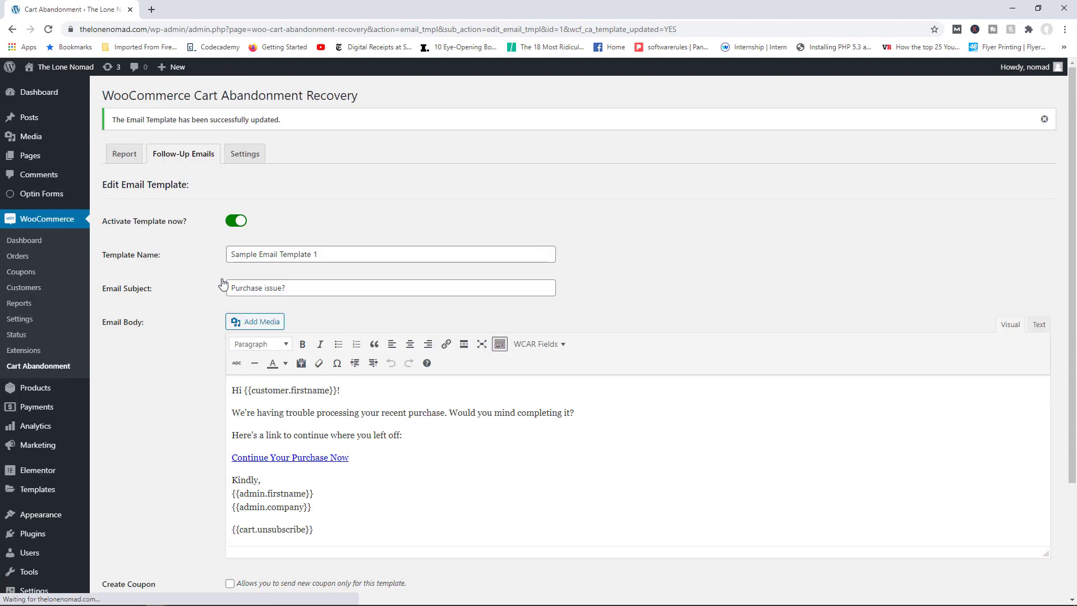
pyautogui.click(181, 154)
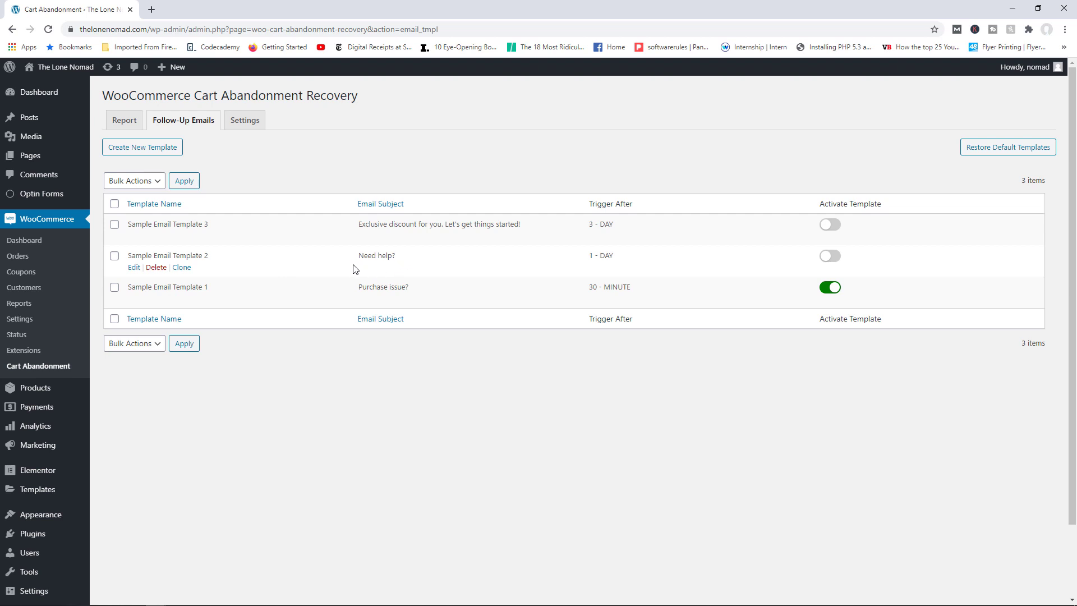
# Activate Sample Email Template 2 with its 1-day trigger, save, and return to the list
pyautogui.click(134, 268)
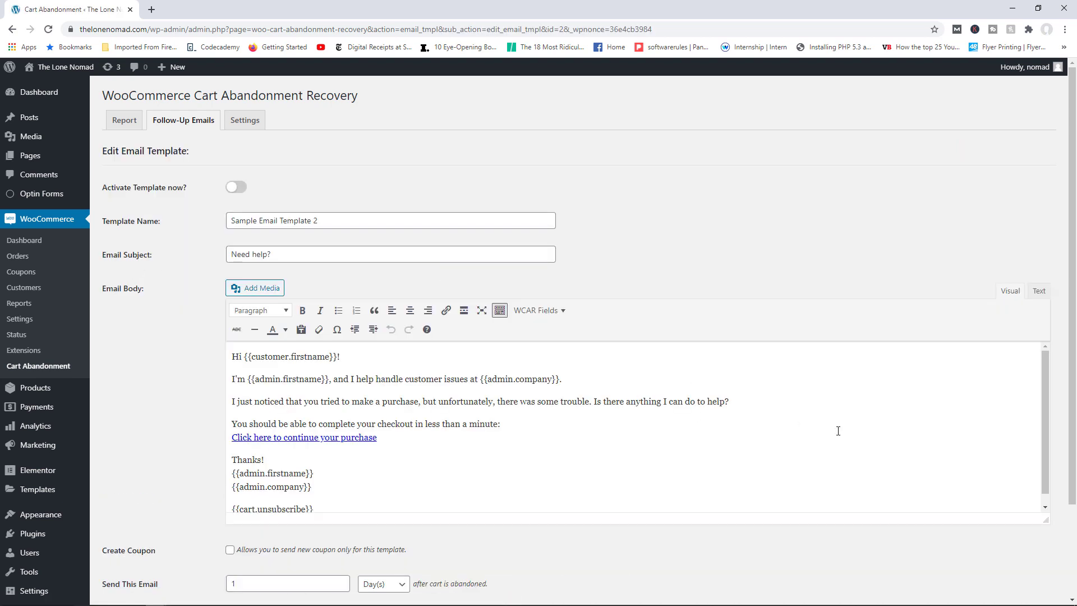
pyautogui.scroll(-1, 1058, 348)
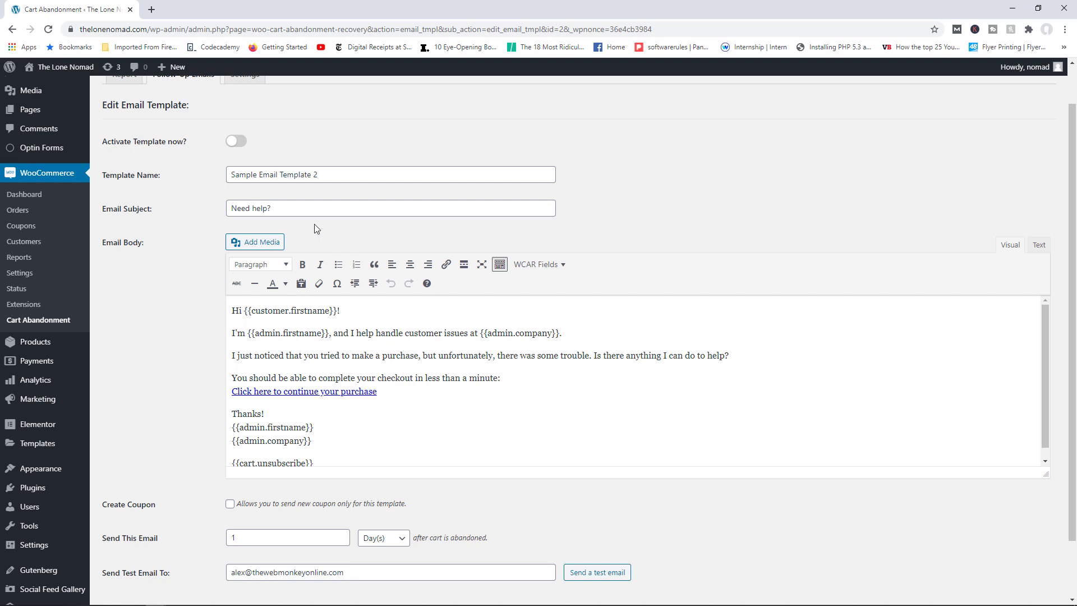
pyautogui.moveTo(296, 209); pyautogui.dragTo(243, 201)
pyautogui.scroll(-2, 523, 364)
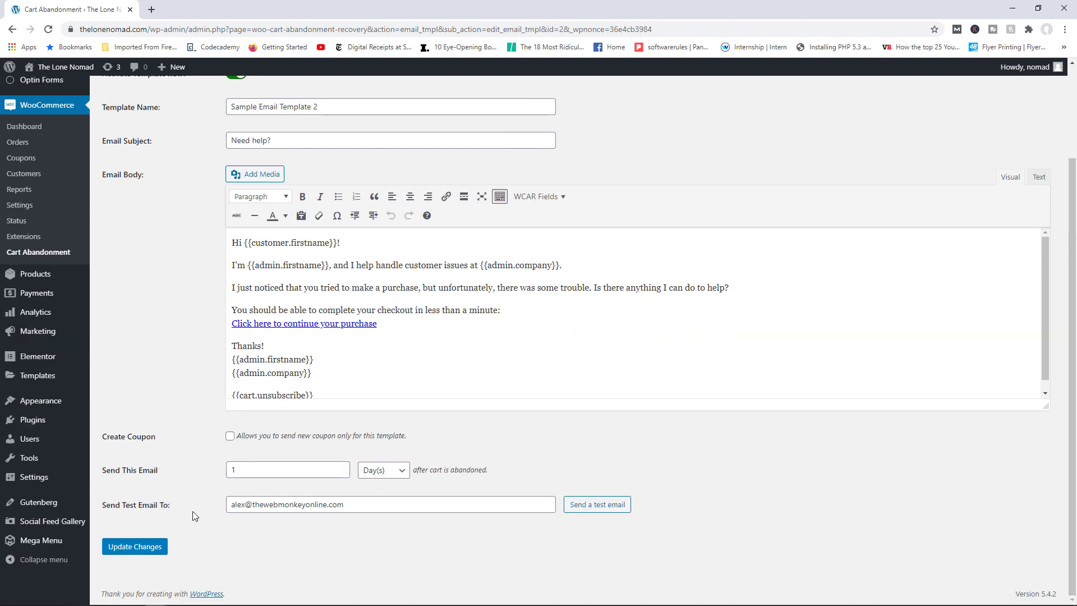
pyautogui.click(146, 547)
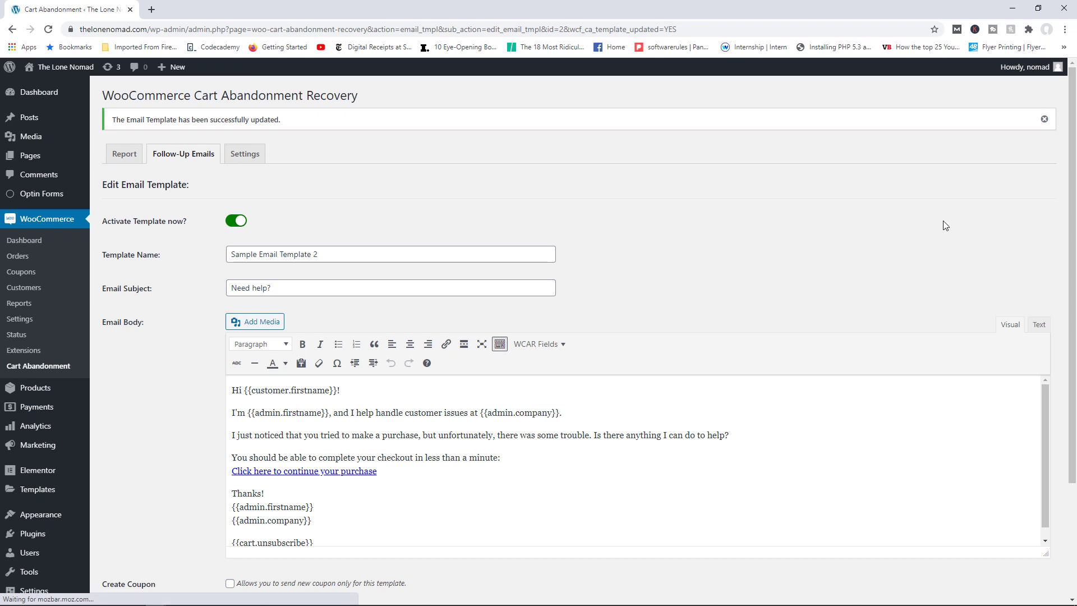
pyautogui.click(170, 162)
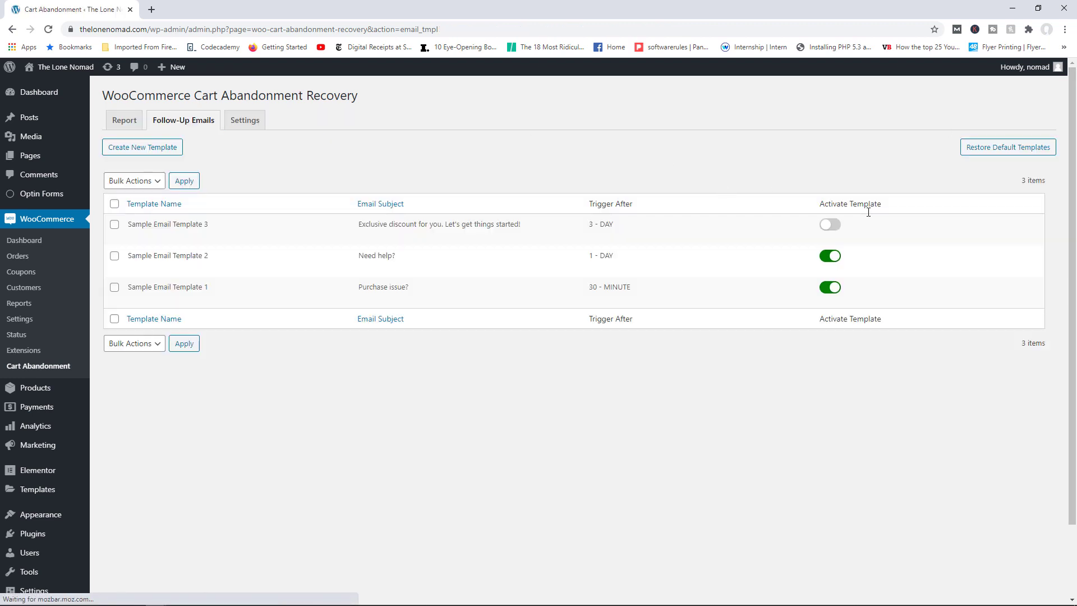
# Open Sample Email Template 3 and highlight its exclusive 10% discount sentence
pyautogui.moveTo(561, 236)
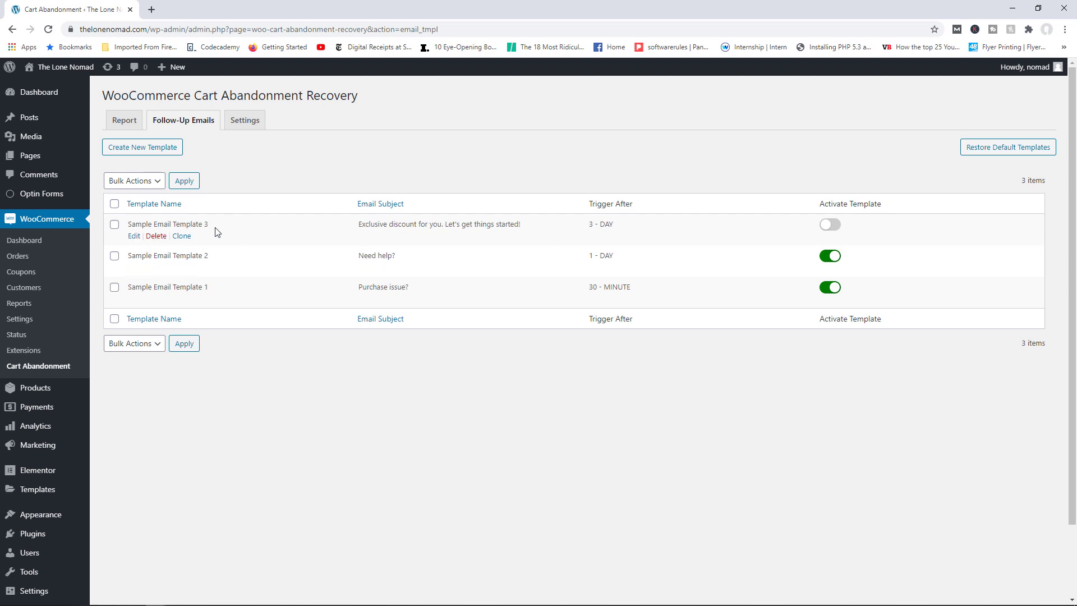
pyautogui.click(135, 236)
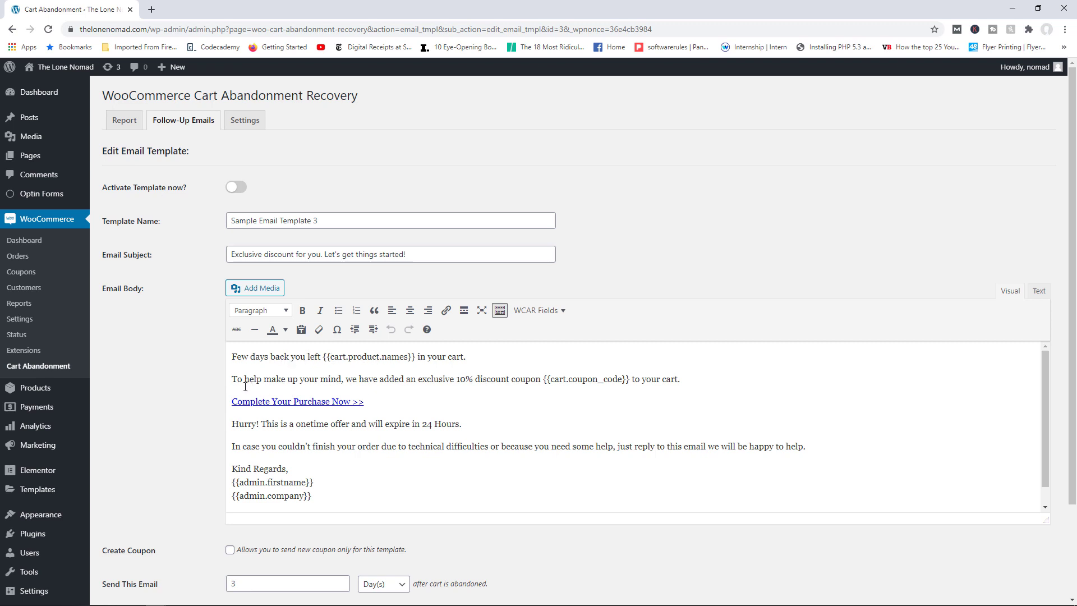
pyautogui.moveTo(289, 384); pyautogui.dragTo(460, 382)
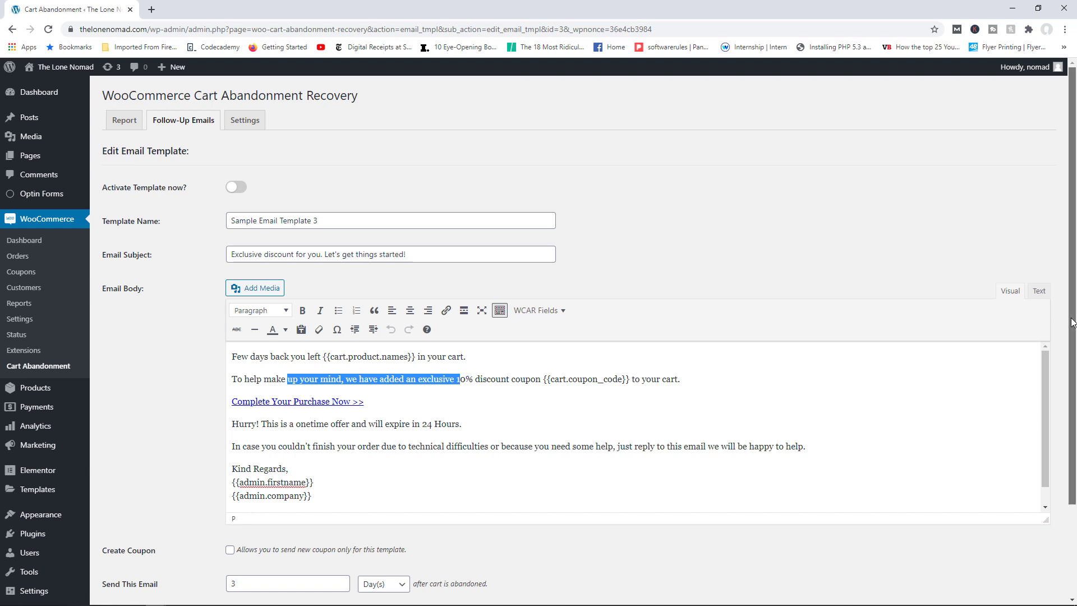
pyautogui.scroll(-1, 1047, 341)
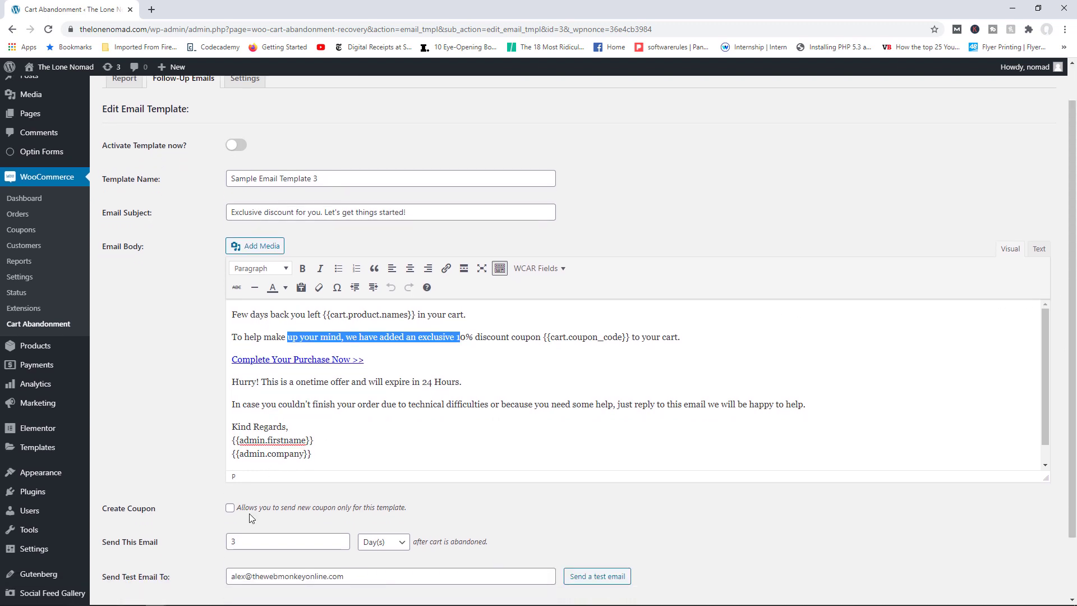
# Enable a percentage-discount coupon for Template 3 with amount 15 and 24-hour expiry
pyautogui.click(230, 508)
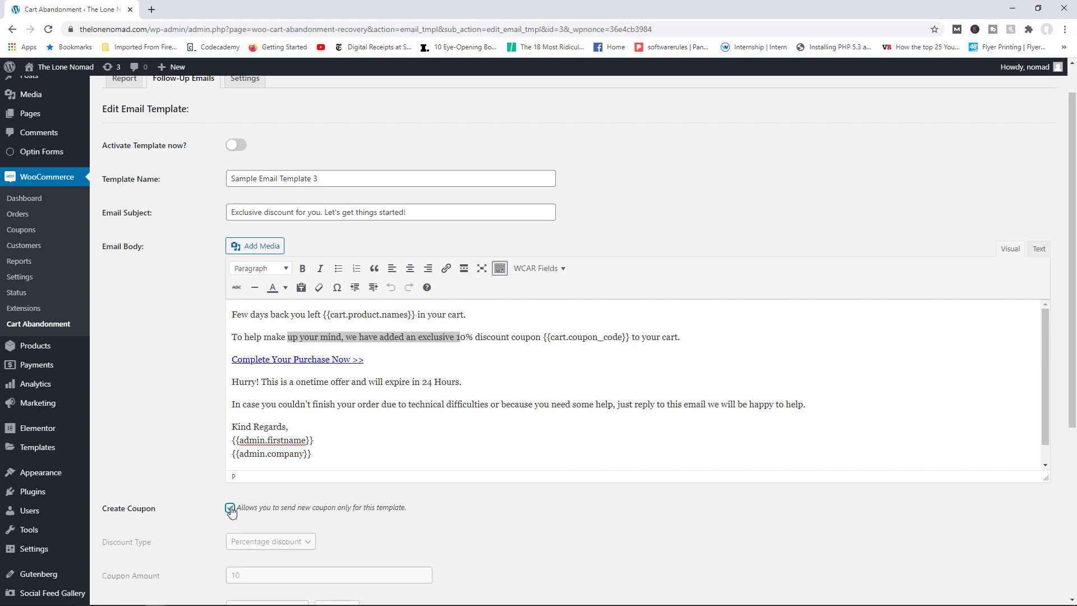
pyautogui.scroll(-3, 1070, 310)
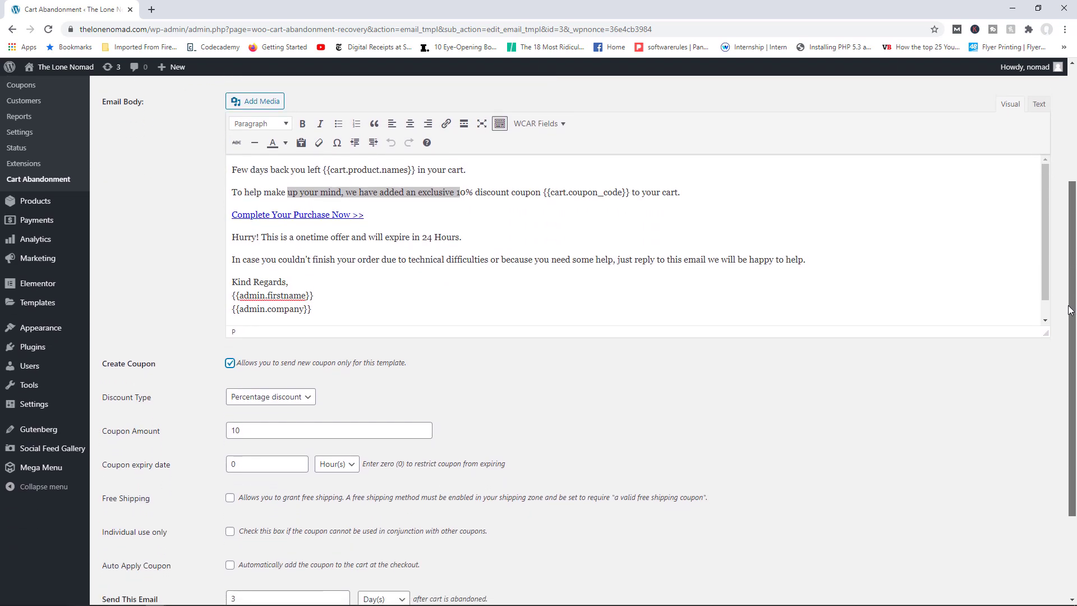
pyautogui.click(285, 397)
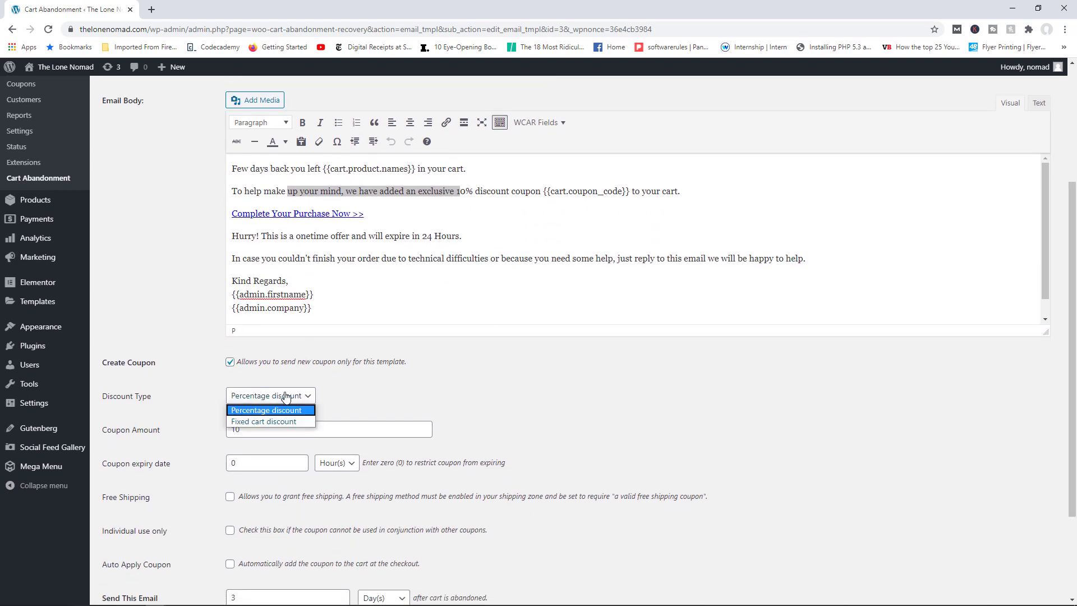
pyautogui.click(373, 391)
pyautogui.moveTo(239, 431); pyautogui.dragTo(229, 431)
pyautogui.write('15')
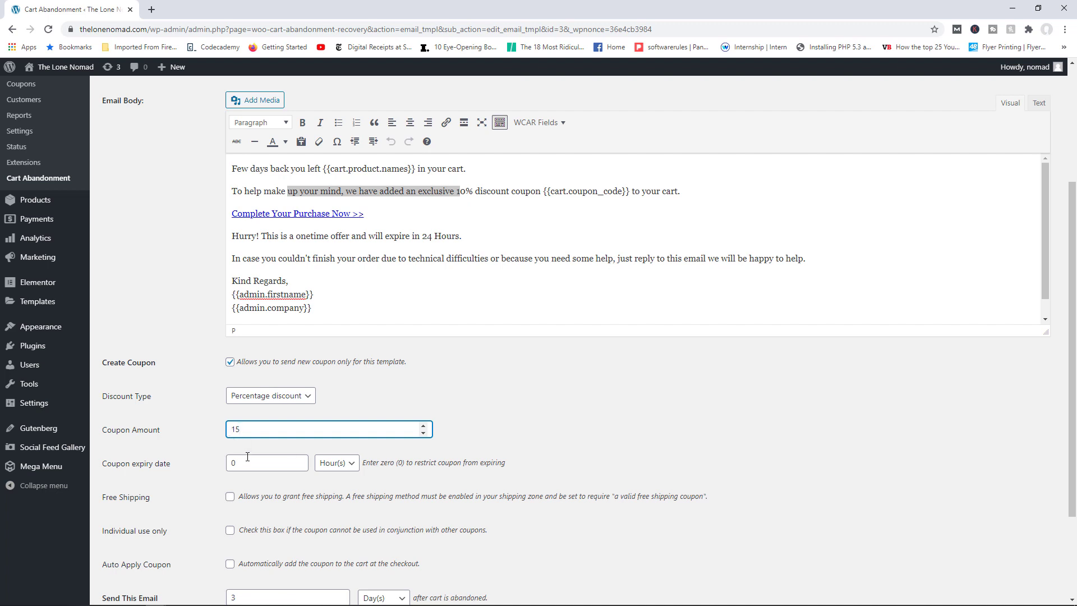
pyautogui.press('Tab')
pyautogui.write('24')
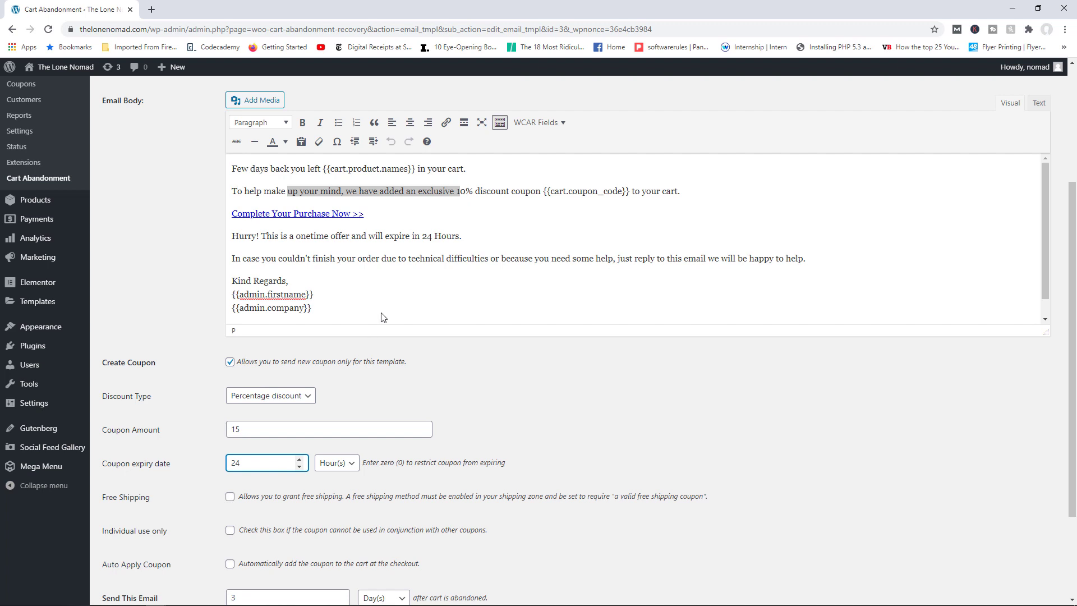
# Make the coupon individual-use and auto-applied, then save Template 3
pyautogui.click(433, 236)
pyautogui.moveTo(432, 236); pyautogui.dragTo(426, 236)
pyautogui.moveTo(279, 236); pyautogui.dragTo(410, 236)
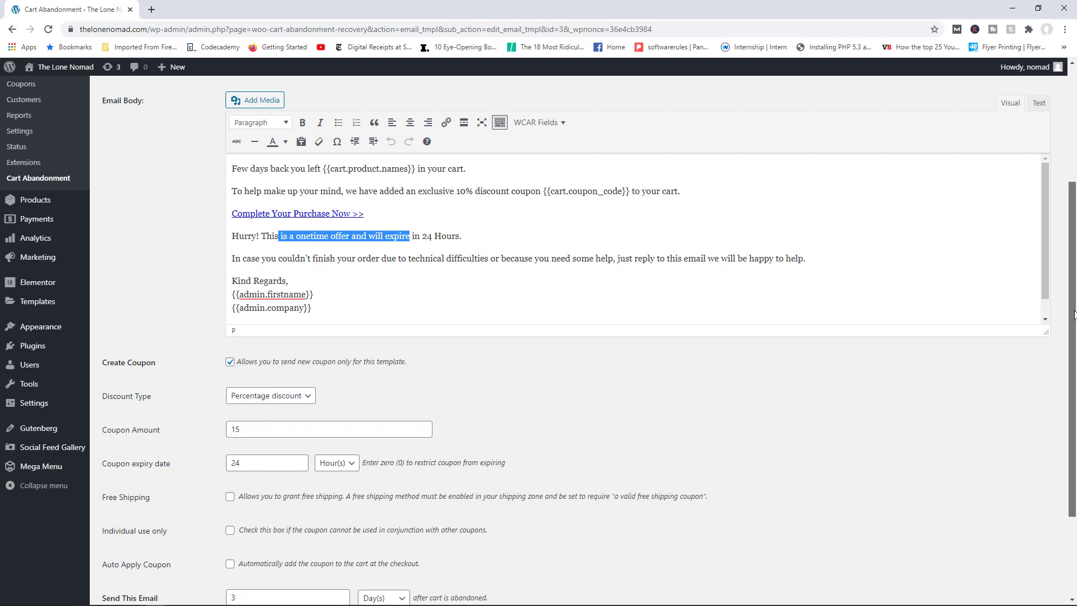
pyautogui.scroll(-2, 1054, 325)
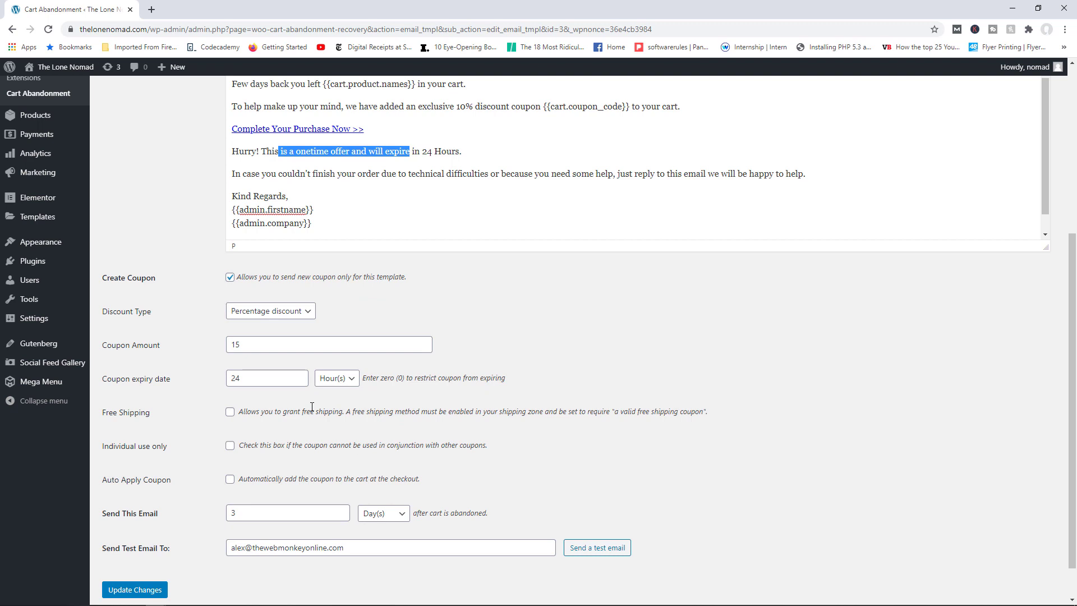
pyautogui.click(230, 449)
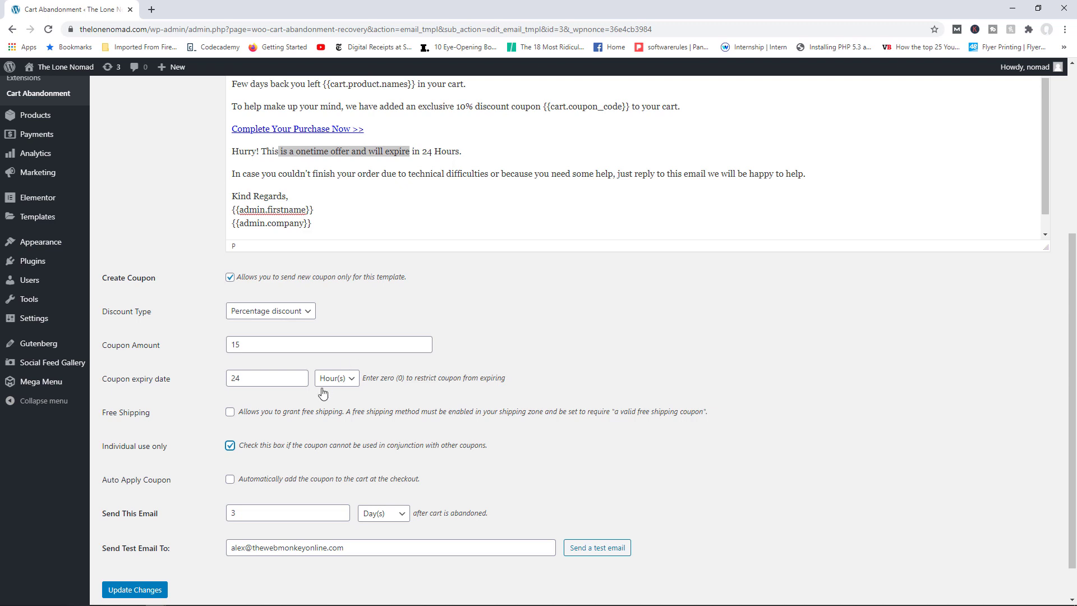
pyautogui.click(230, 481)
pyautogui.click(230, 480)
pyautogui.click(140, 591)
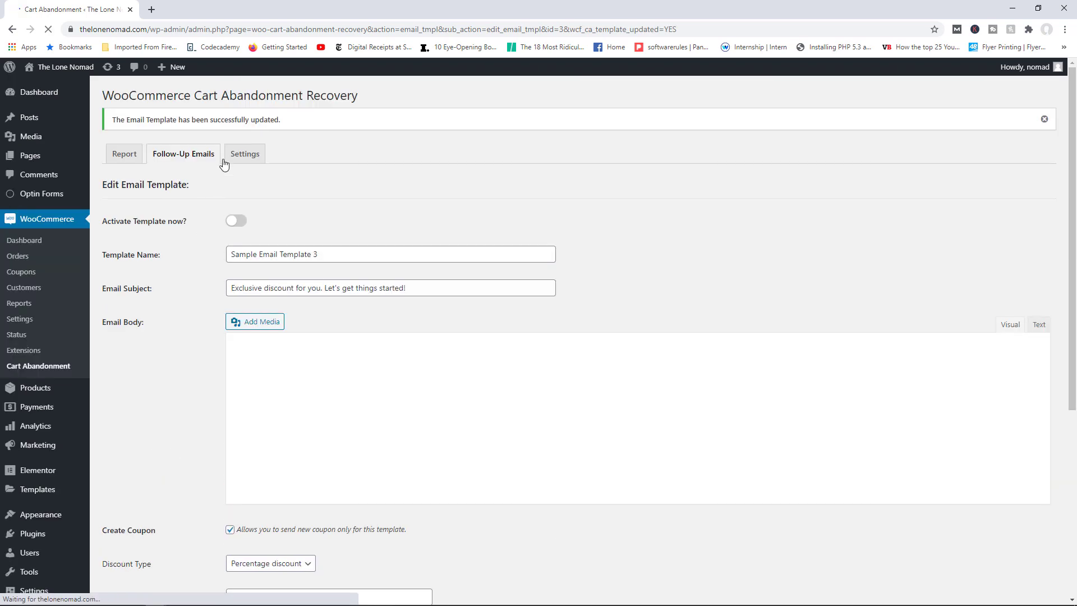
pyautogui.click(196, 160)
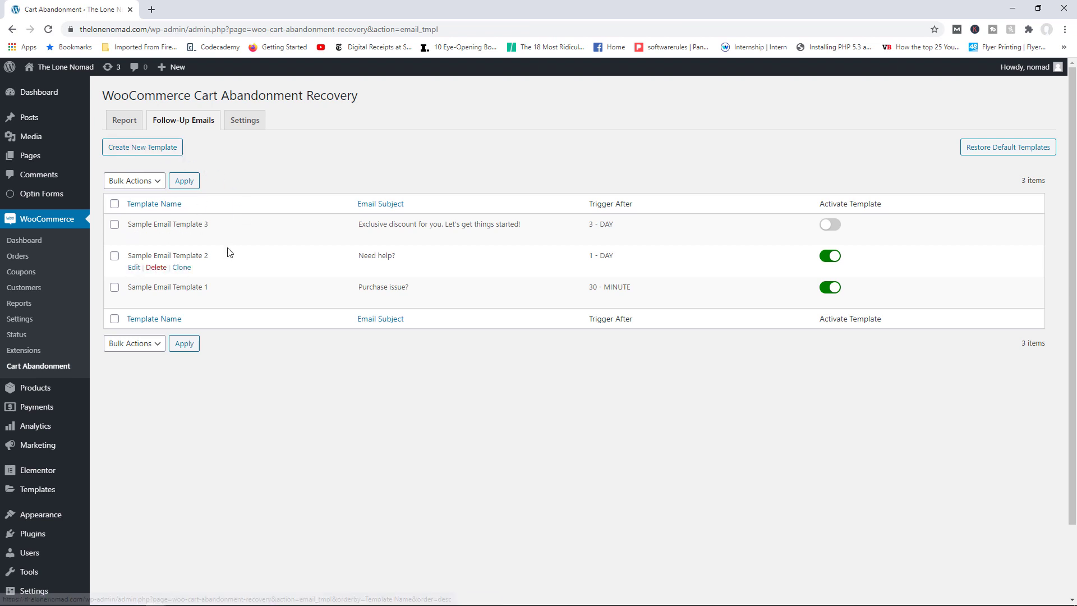
# Start a new email template, dismiss the suggested name, and scroll through the blank form
pyautogui.click(158, 149)
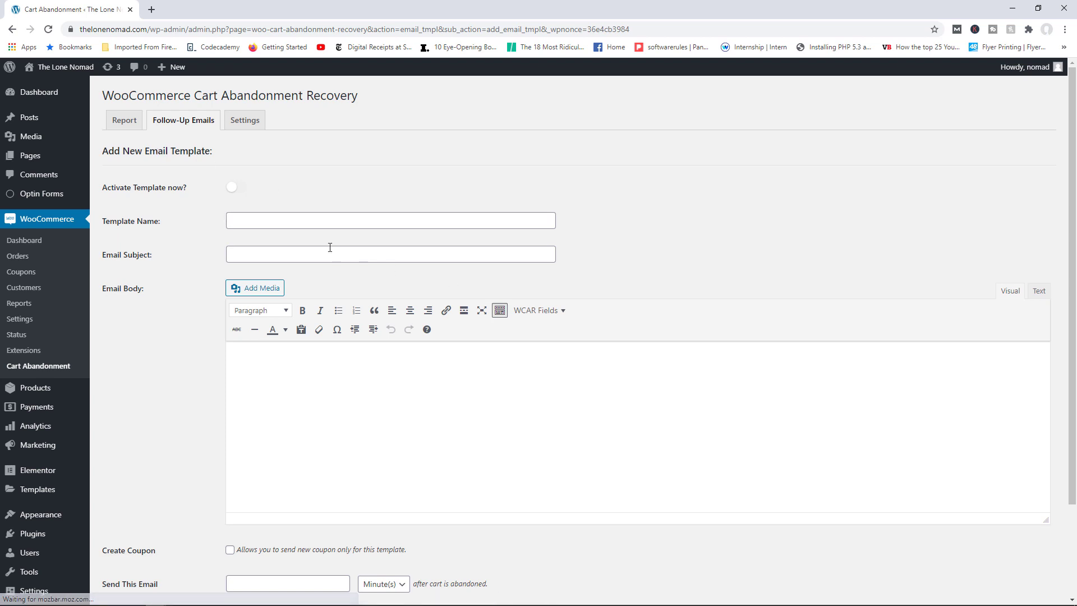
pyautogui.click(291, 222)
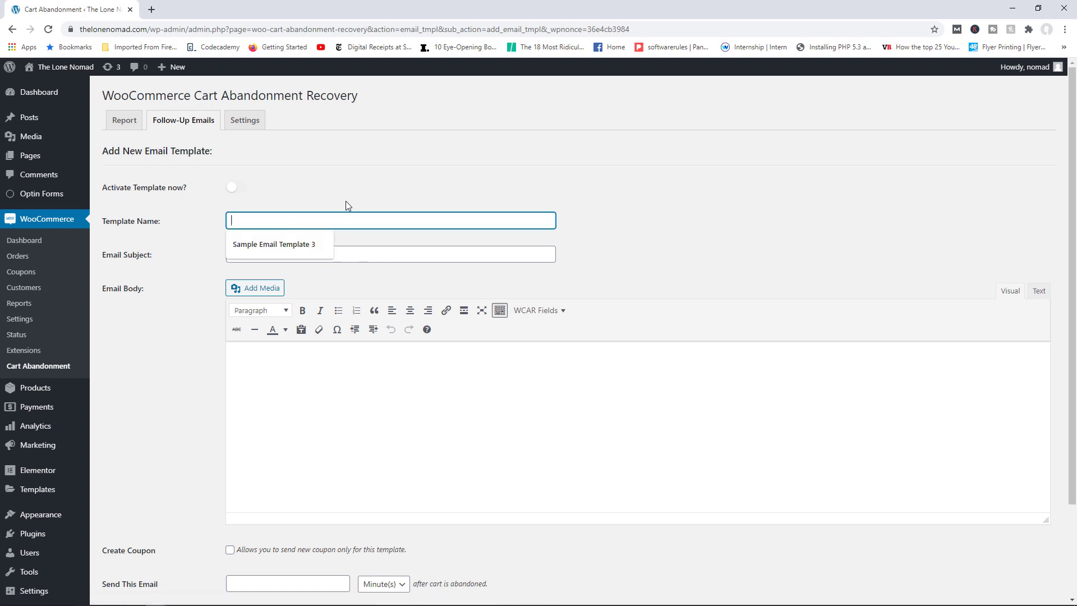
pyautogui.click(628, 238)
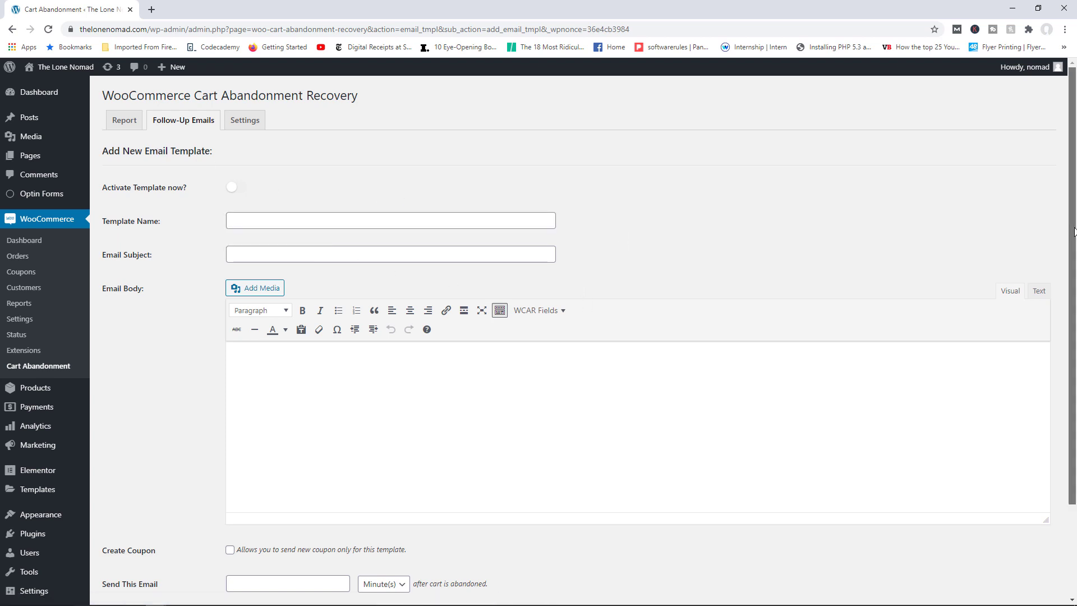
pyautogui.moveTo(1071, 233); pyautogui.dragTo(1072, 315)
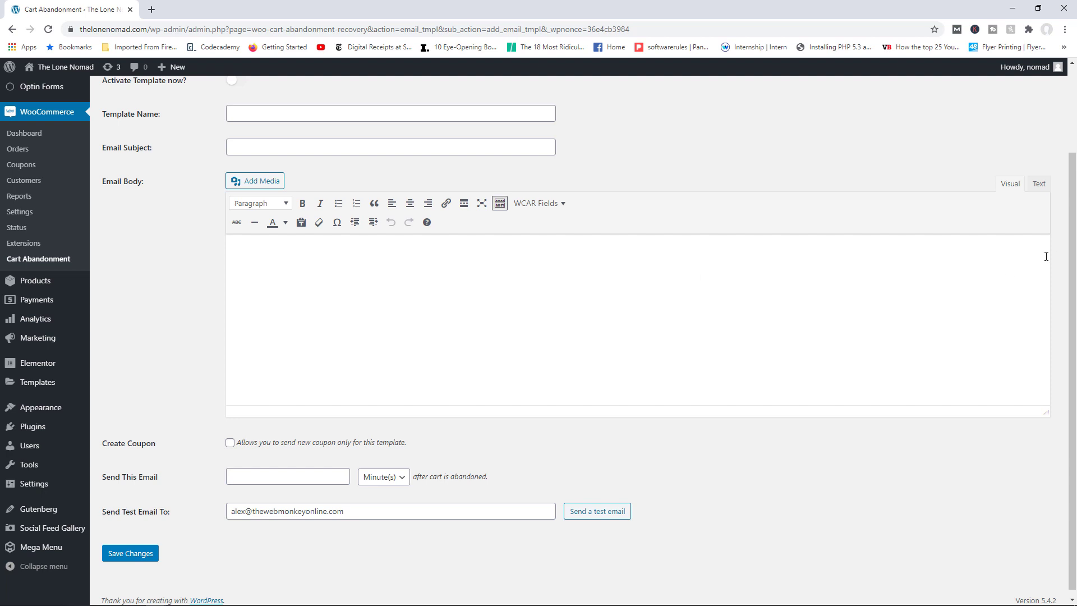
pyautogui.scroll(2, 1012, 271)
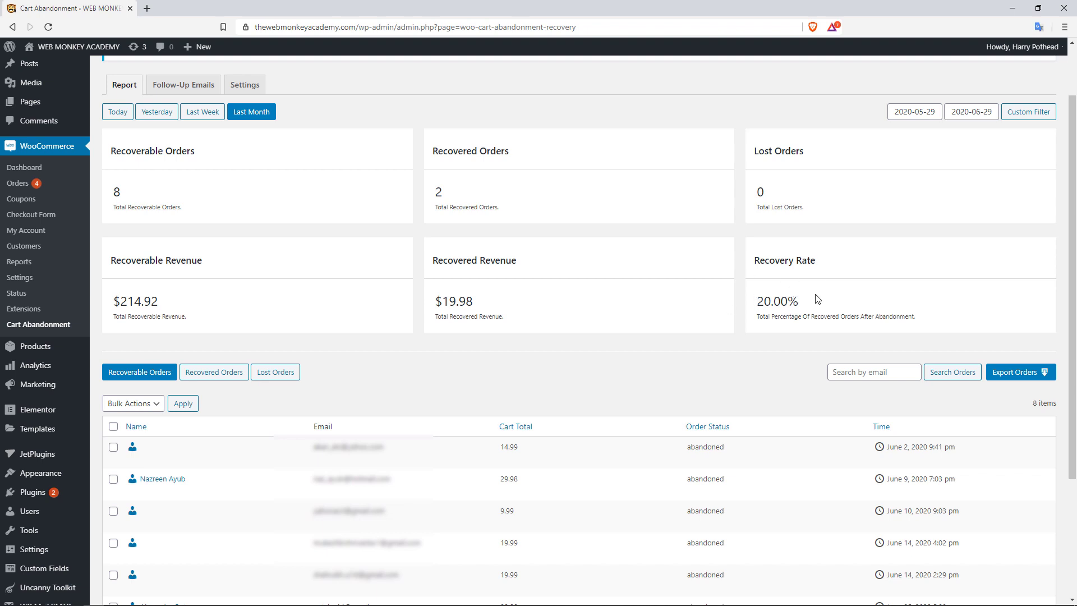
pyautogui.moveTo(1072, 153); pyautogui.dragTo(1063, 247)
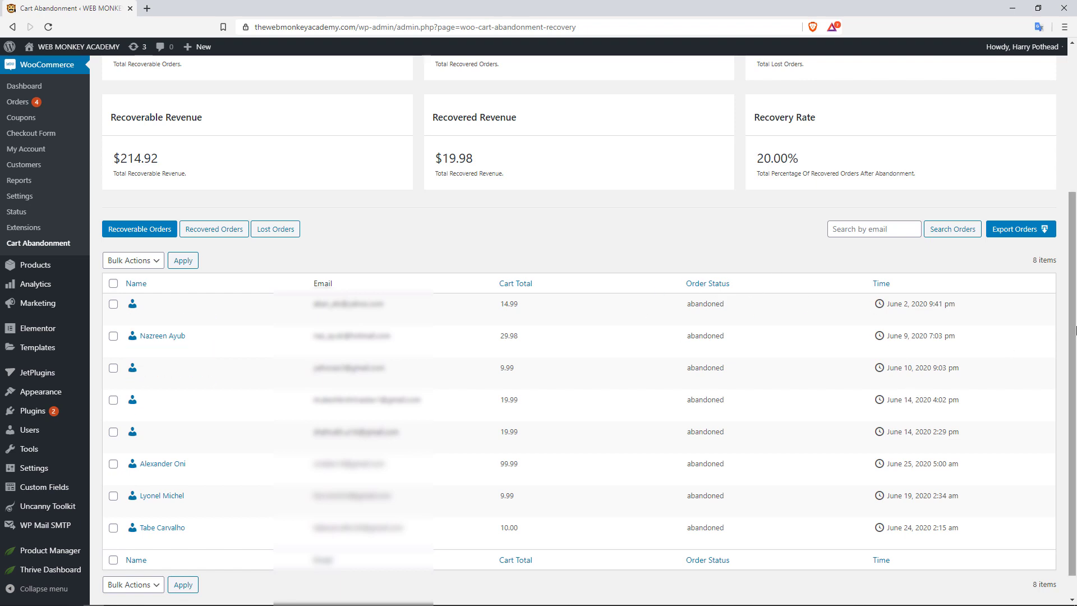
pyautogui.moveTo(1075, 329); pyautogui.dragTo(1075, 236)
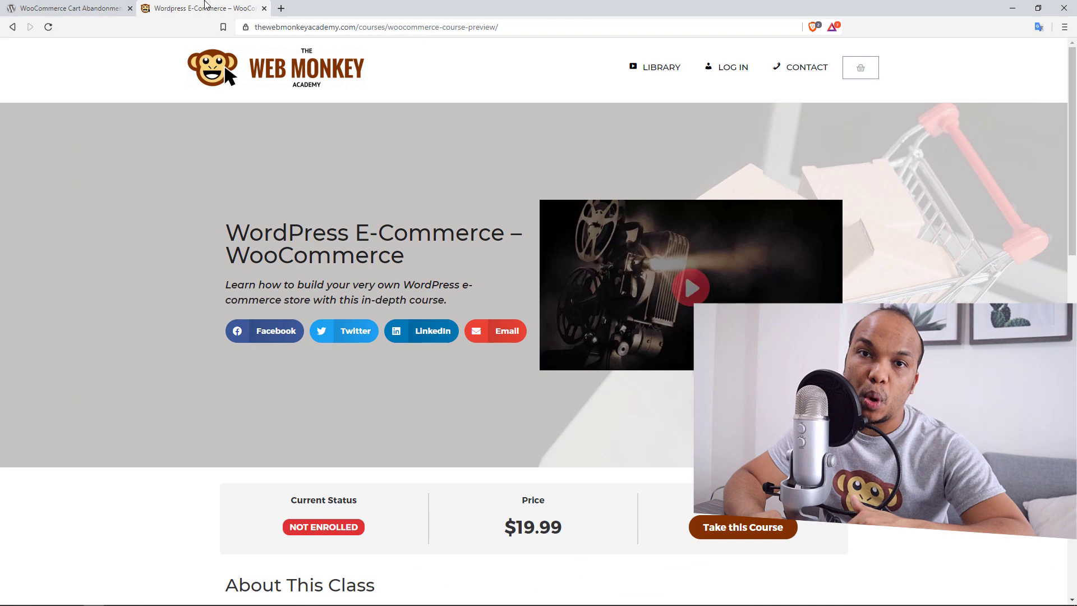
# Scroll the WooCommerce course page down to the About This Class section
pyautogui.moveTo(1074, 96); pyautogui.dragTo(1074, 219)
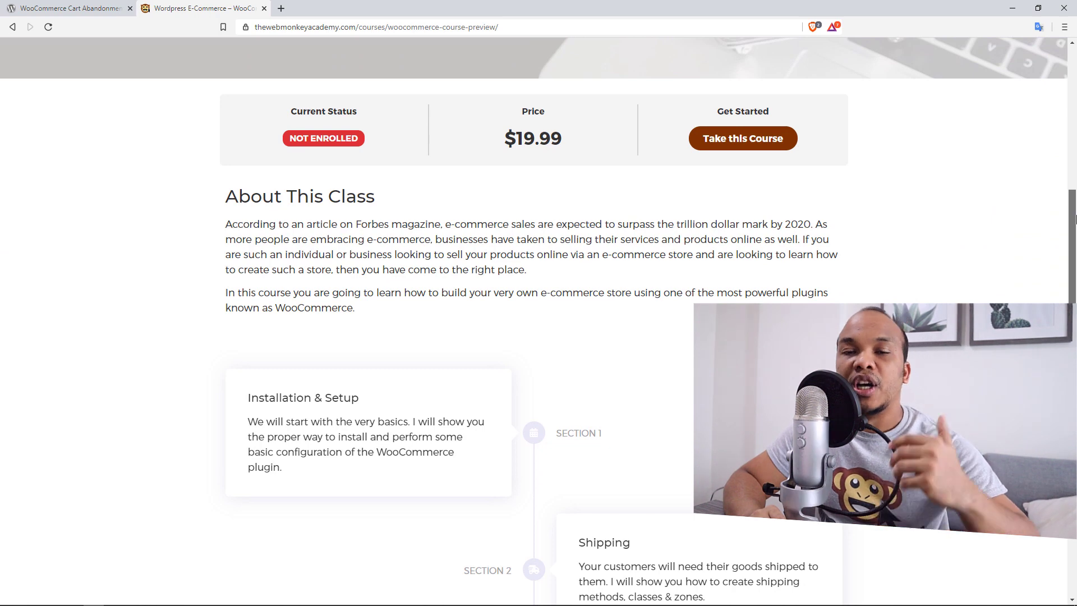